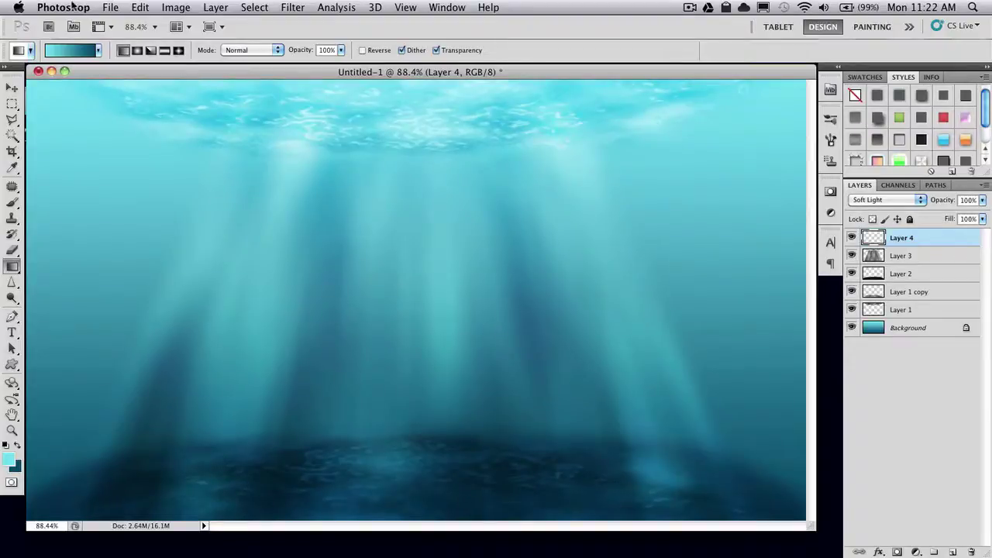
Step: Create a new 17.778 × 10 inch, 72 ppi document matching the underwater image's size
{"action": "left_click", "coordinate": [110, 8]}
{"action": "left_click", "coordinate": [116, 24]}
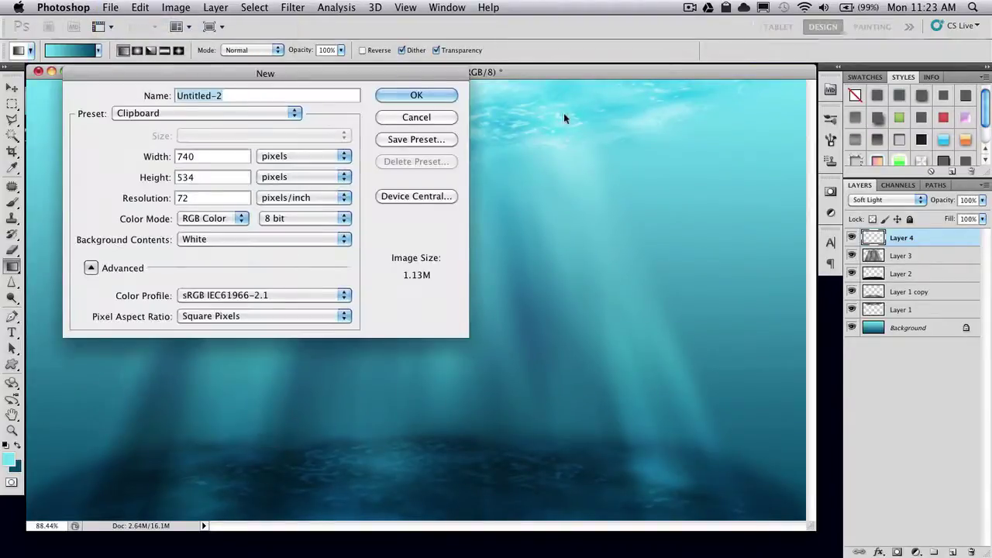
{"action": "left_click", "coordinate": [217, 113]}
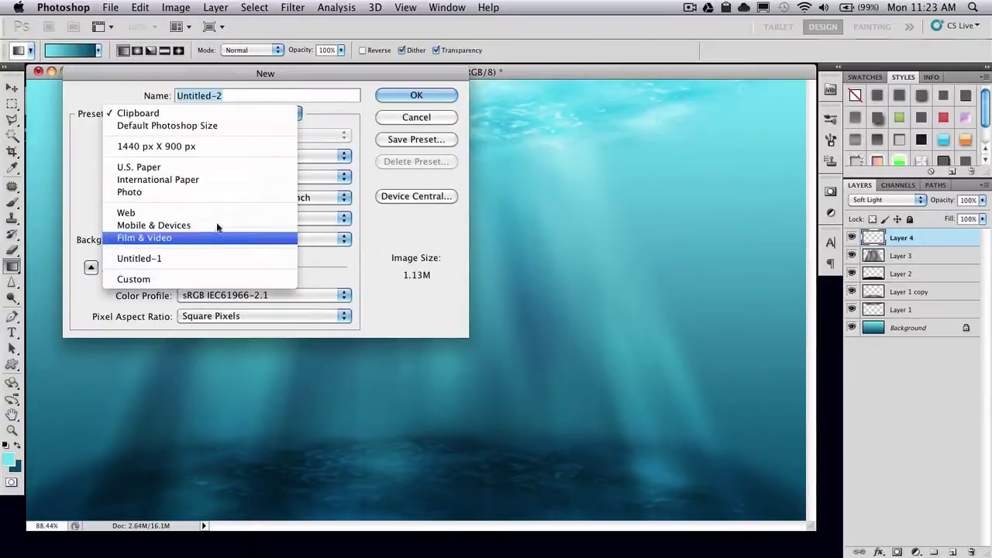
{"action": "left_click", "coordinate": [214, 258]}
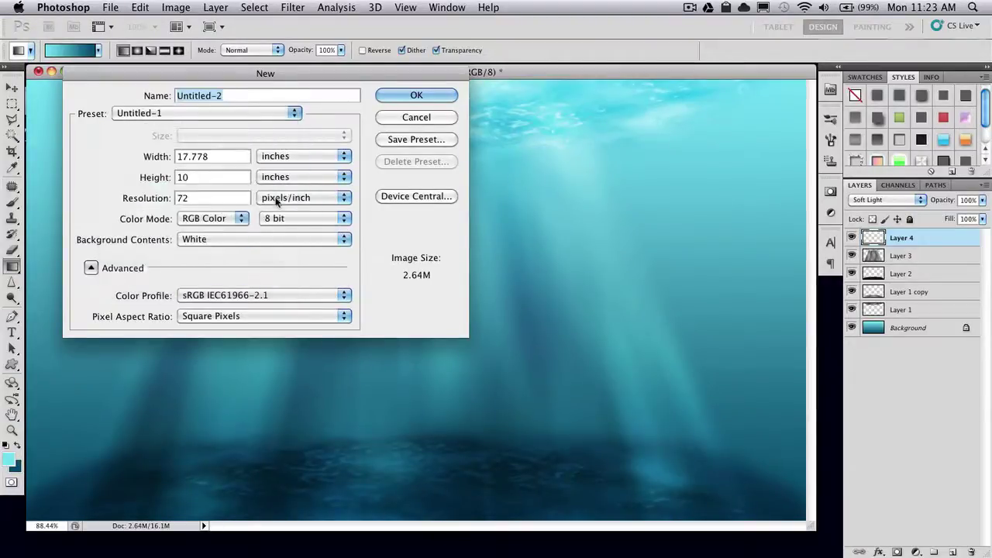
{"action": "left_click", "coordinate": [411, 96]}
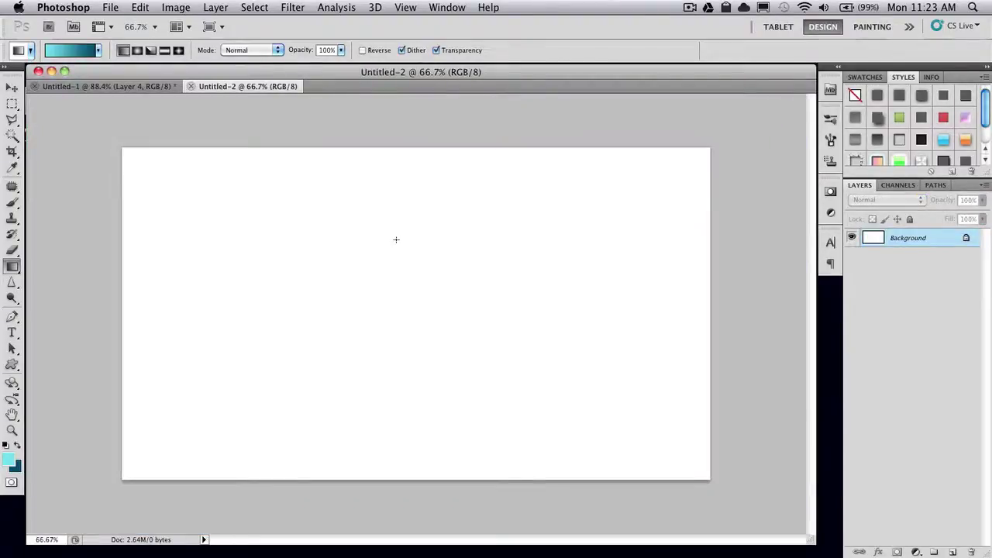
Step: Zoom the blank Untitled-2 document to Fit on Screen
{"action": "key", "text": "z"}
{"action": "left_click", "coordinate": [396, 239]}
{"action": "right_click", "coordinate": [441, 268]}
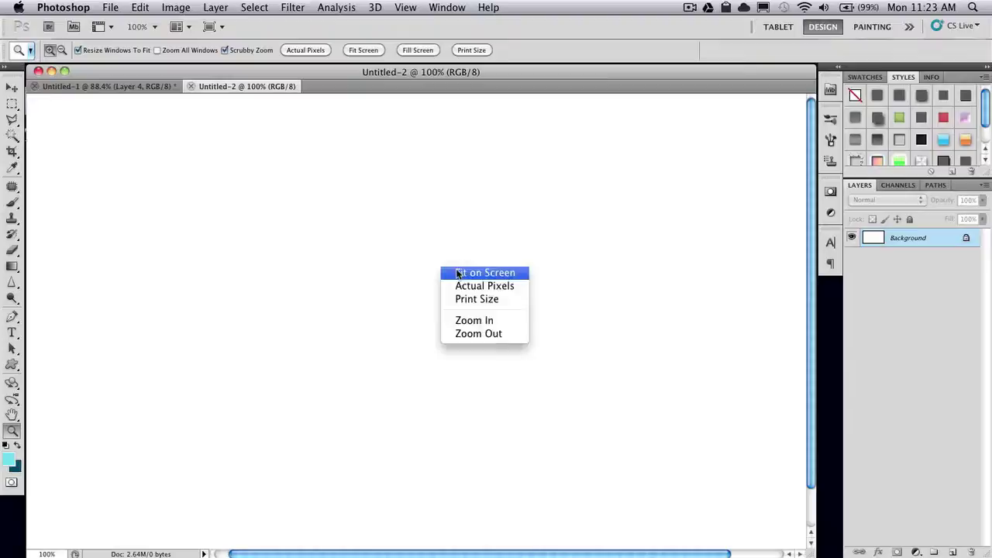
{"action": "left_click", "coordinate": [458, 275]}
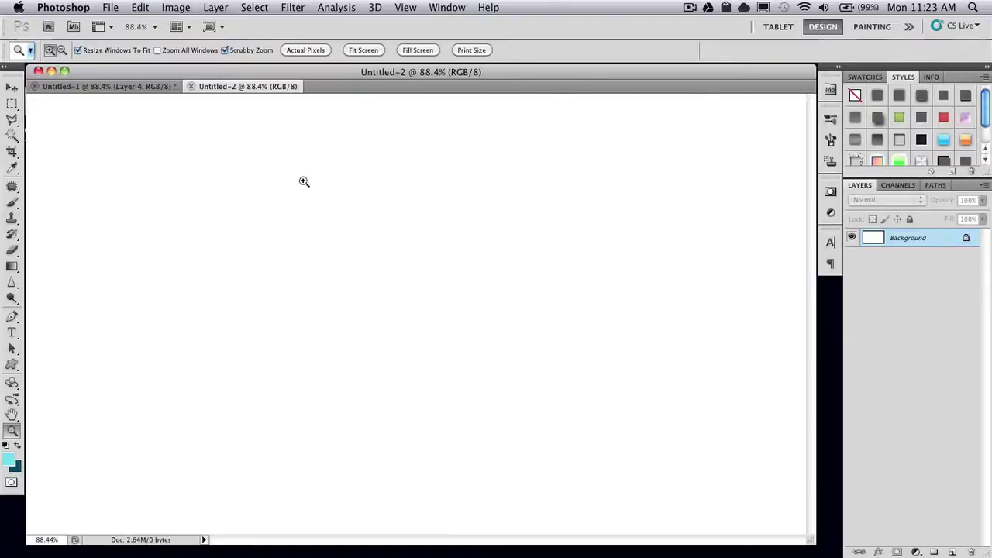
{"action": "left_click", "coordinate": [12, 268]}
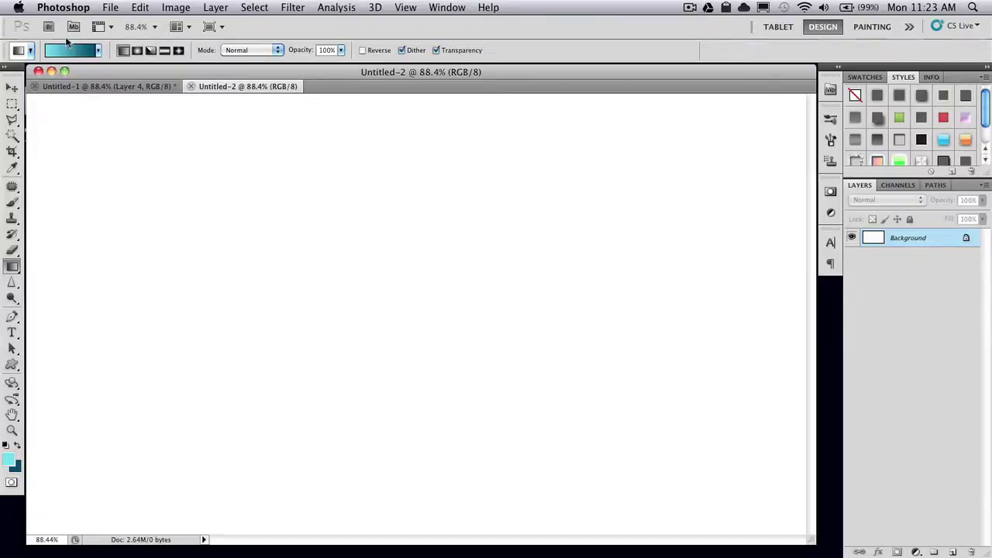
Step: Edit the gradient to run from light cyan #72ddf5 to dark teal #06496b
{"action": "left_click", "coordinate": [62, 50]}
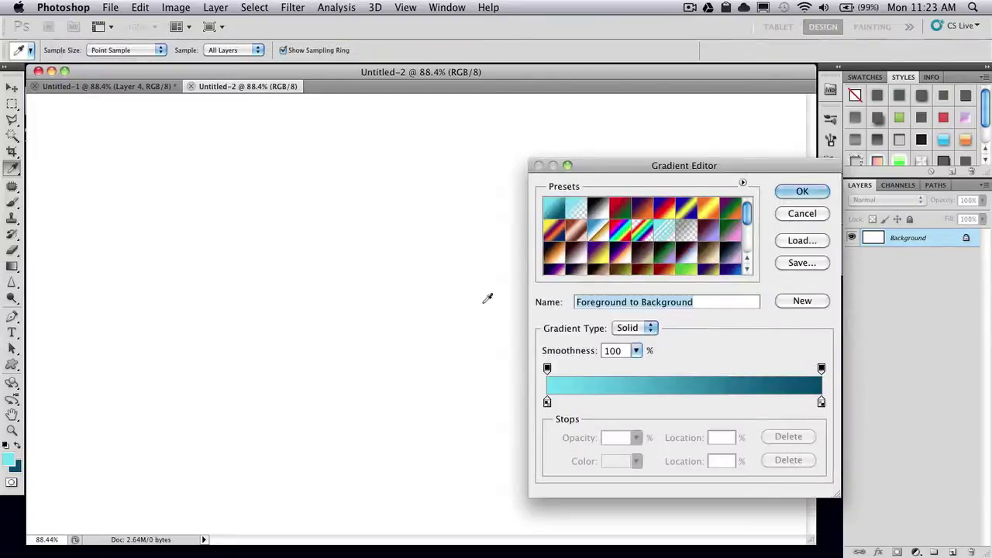
{"action": "double_click", "coordinate": [547, 402]}
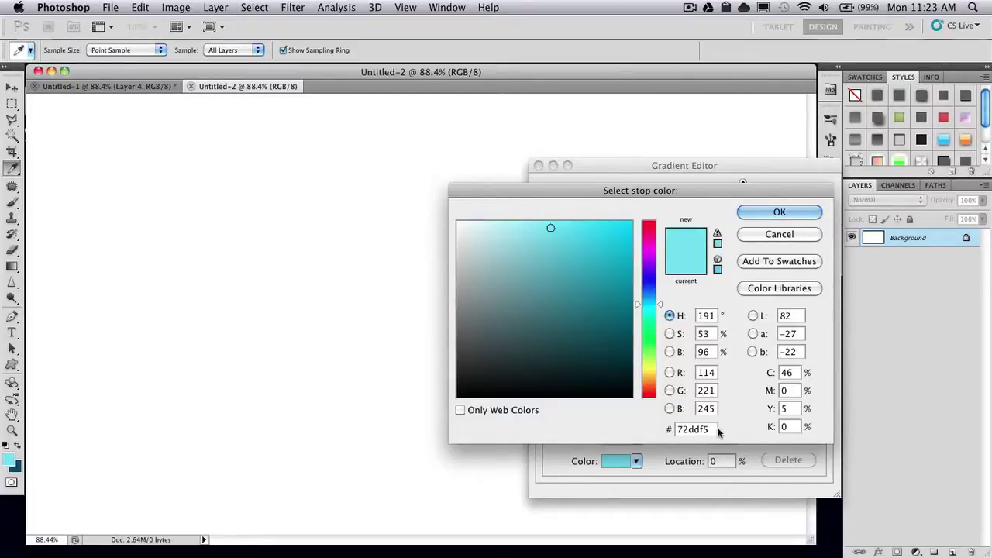
{"action": "left_click", "coordinate": [779, 212]}
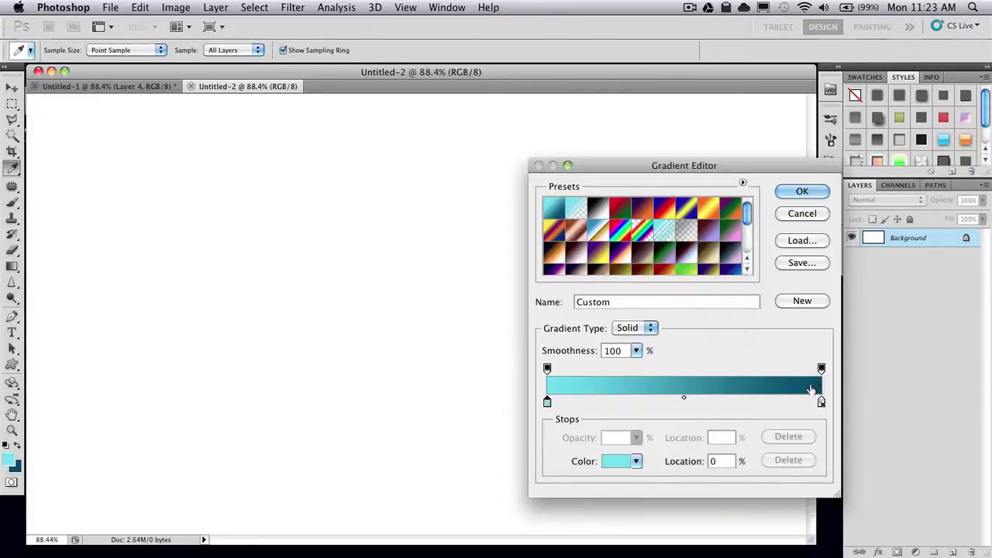
{"action": "double_click", "coordinate": [820, 402]}
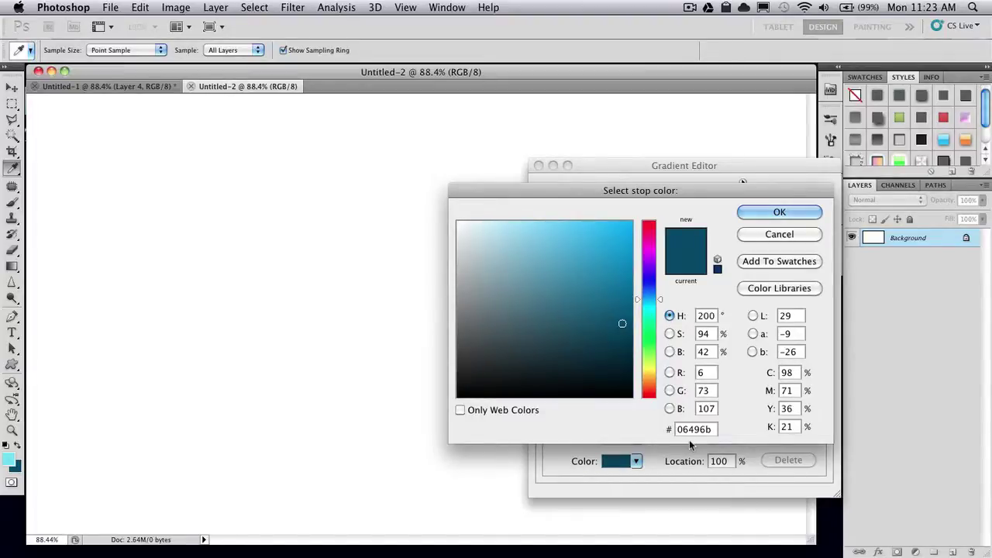
{"action": "left_click", "coordinate": [787, 214]}
{"action": "left_click", "coordinate": [801, 193]}
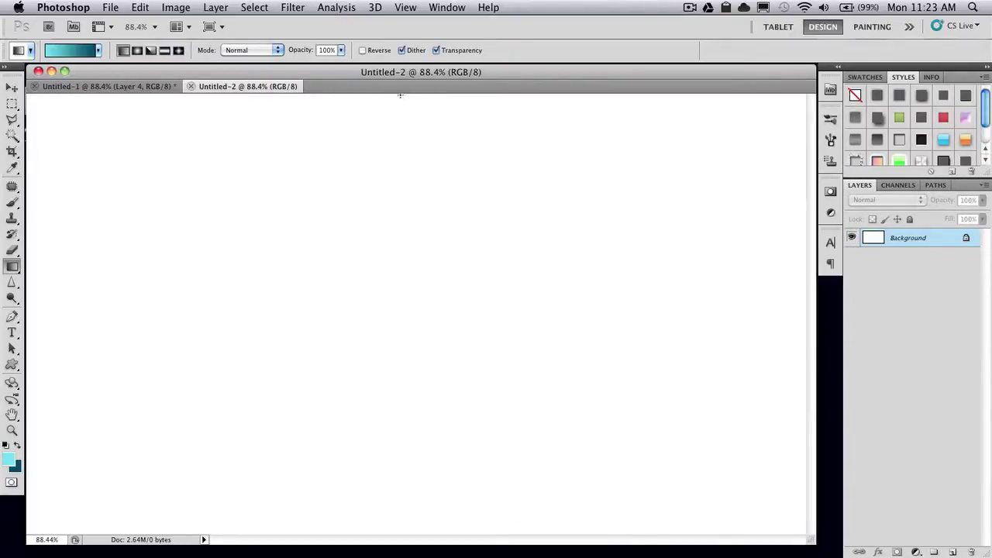
Step: Drag the cyan-to-teal gradient top to bottom, add empty Layer 1, and reset colours to black/white
{"action": "left_click_drag", "start_coordinate": [400, 95], "coordinate": [390, 533]}
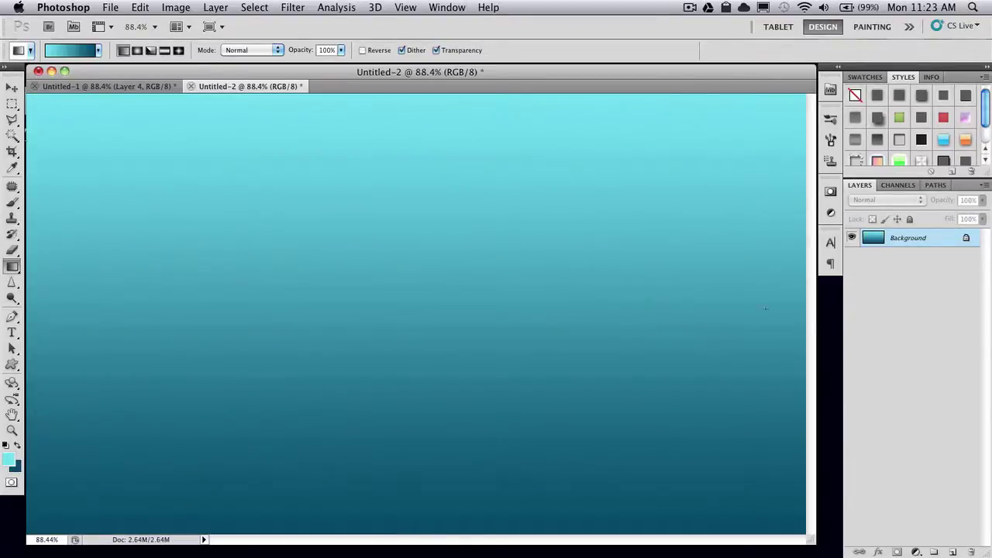
{"action": "left_click", "coordinate": [955, 553]}
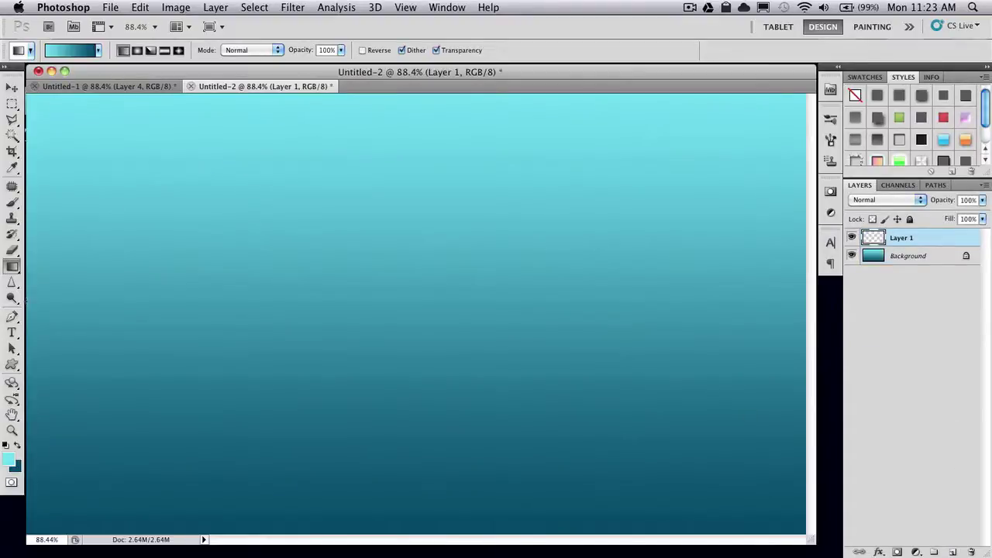
{"action": "left_click", "coordinate": [5, 446]}
Step: Fill Layer 1 with a grey Render > Clouds texture
{"action": "left_click", "coordinate": [303, 6]}
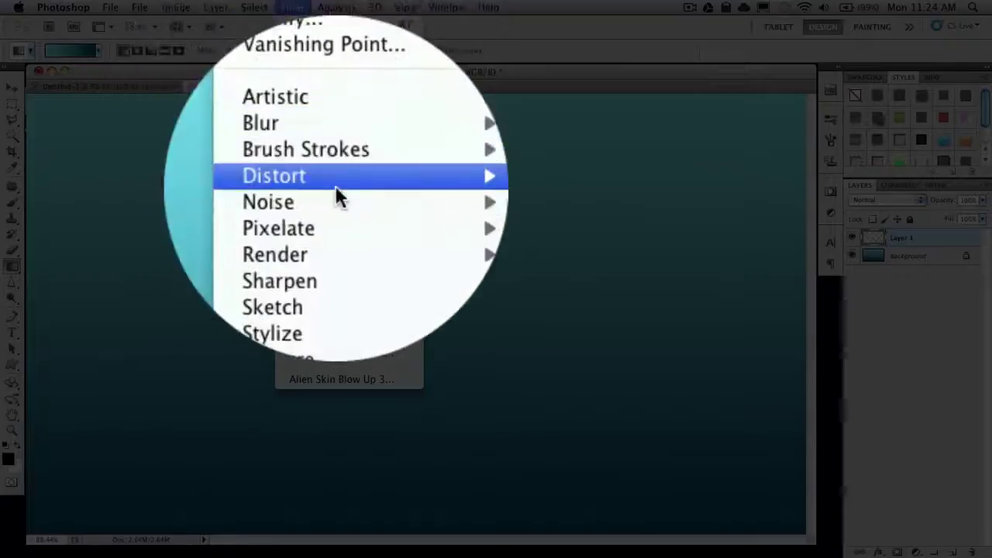
{"action": "mouse_move", "coordinate": [333, 223]}
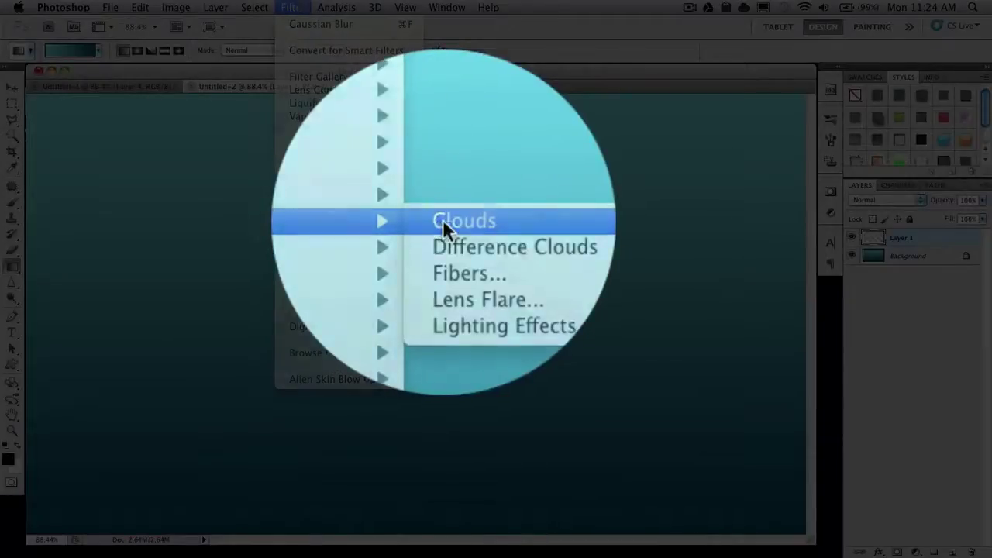
{"action": "left_click", "coordinate": [444, 222]}
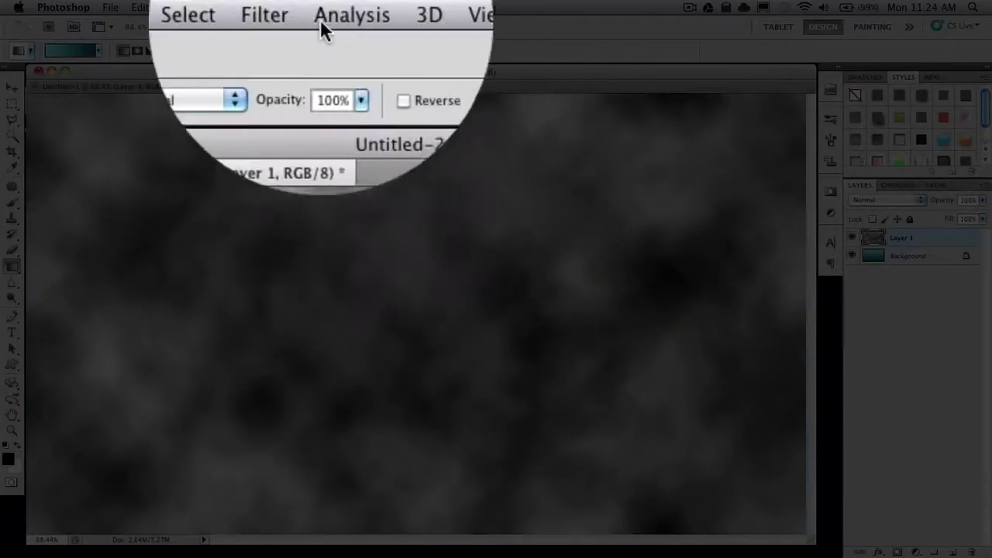
Step: Apply Plastic Wrap to the clouds (Highlight Strength 15, Detail 10, Smoothness 15)
{"action": "left_click", "coordinate": [292, 7]}
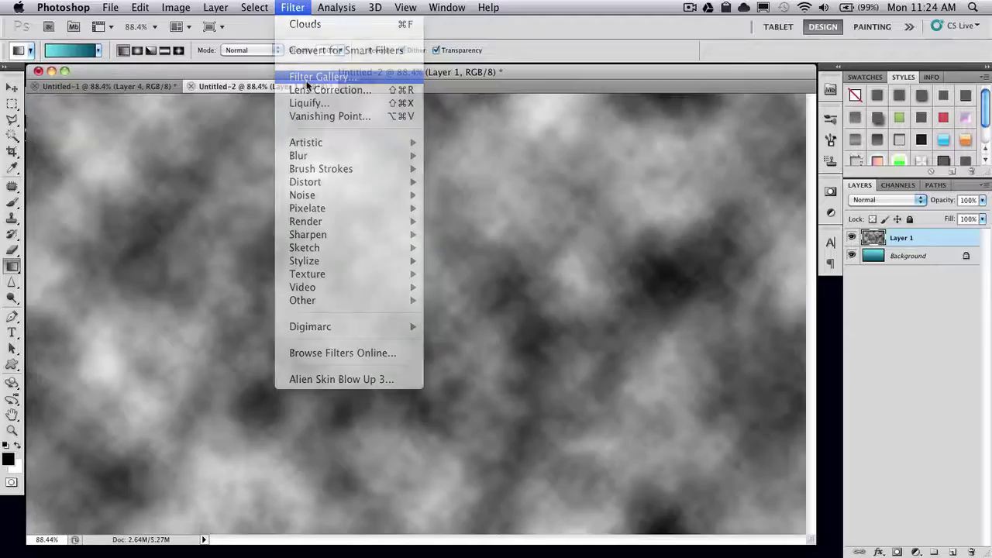
{"action": "left_click", "coordinate": [306, 77]}
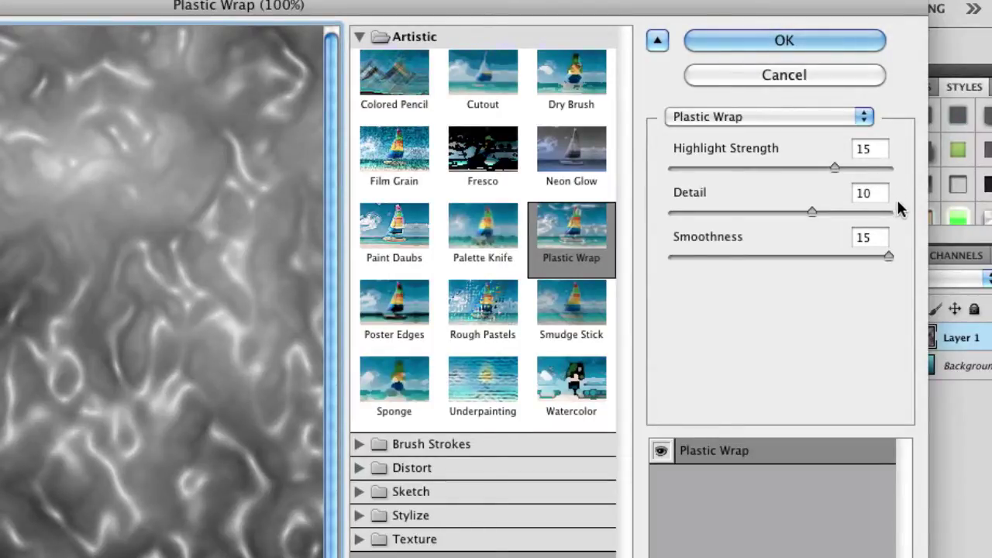
{"action": "left_click", "coordinate": [798, 42]}
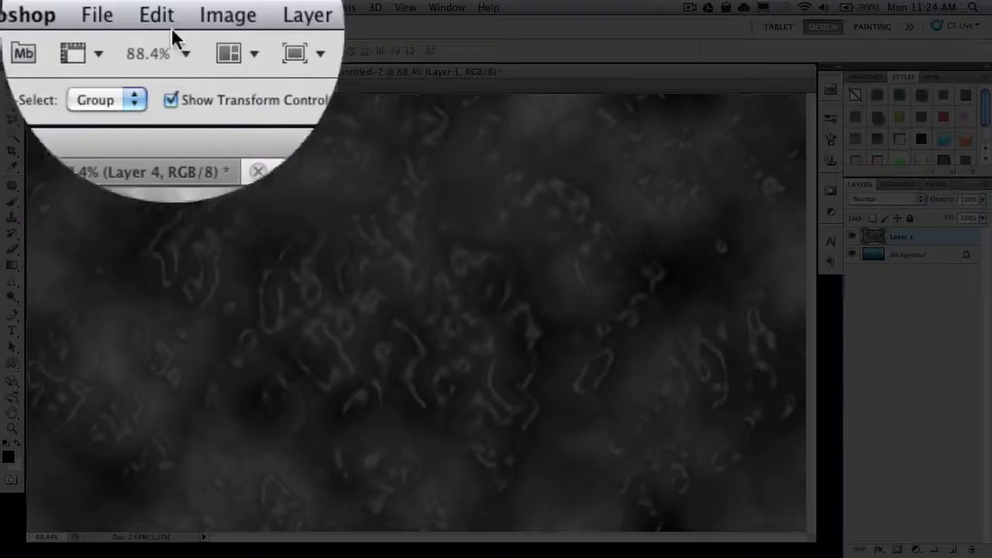
Step: Scale Layer 1's ripple texture down into a strip along the top of the canvas
{"action": "left_click", "coordinate": [140, 7]}
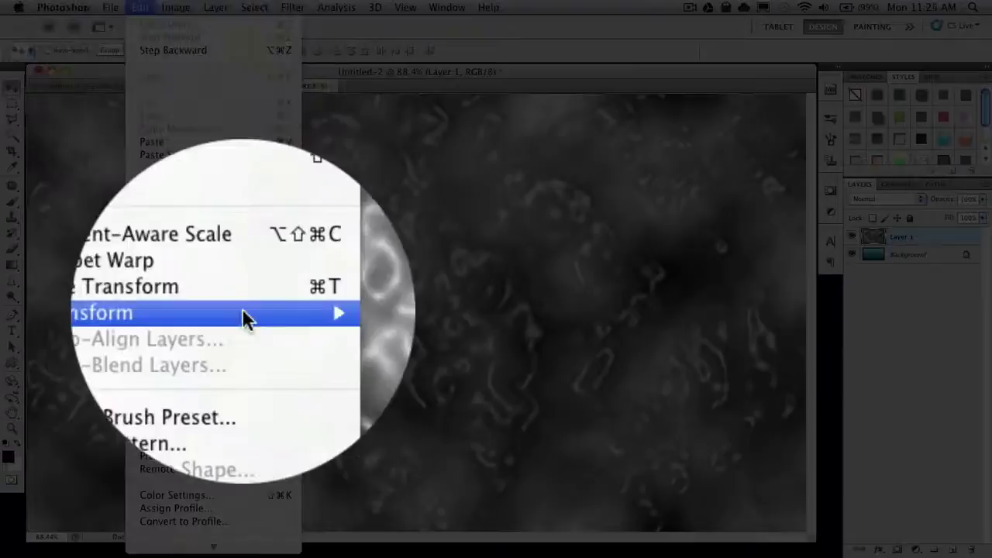
{"action": "mouse_move", "coordinate": [293, 332]}
{"action": "left_click", "coordinate": [325, 341]}
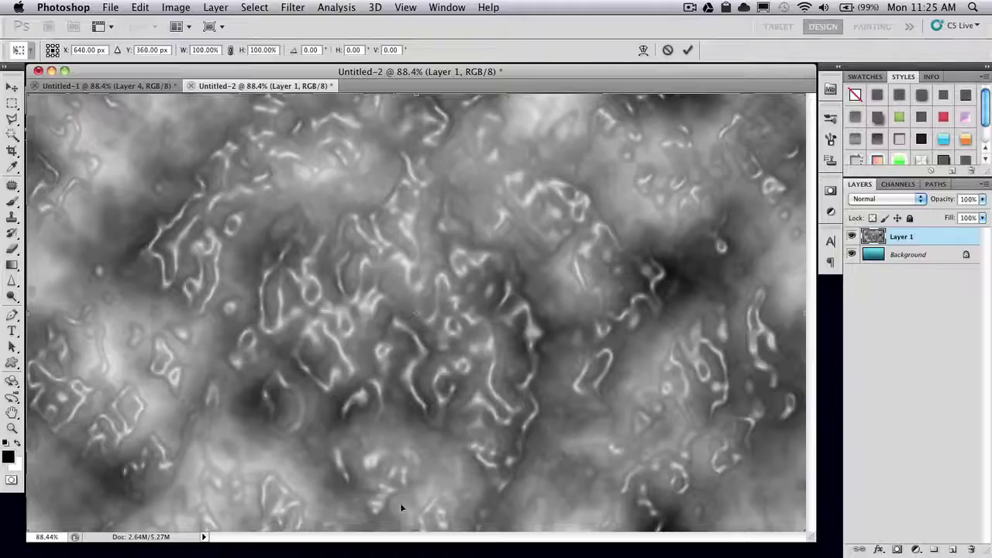
{"action": "left_click_drag", "start_coordinate": [418, 527], "coordinate": [411, 198]}
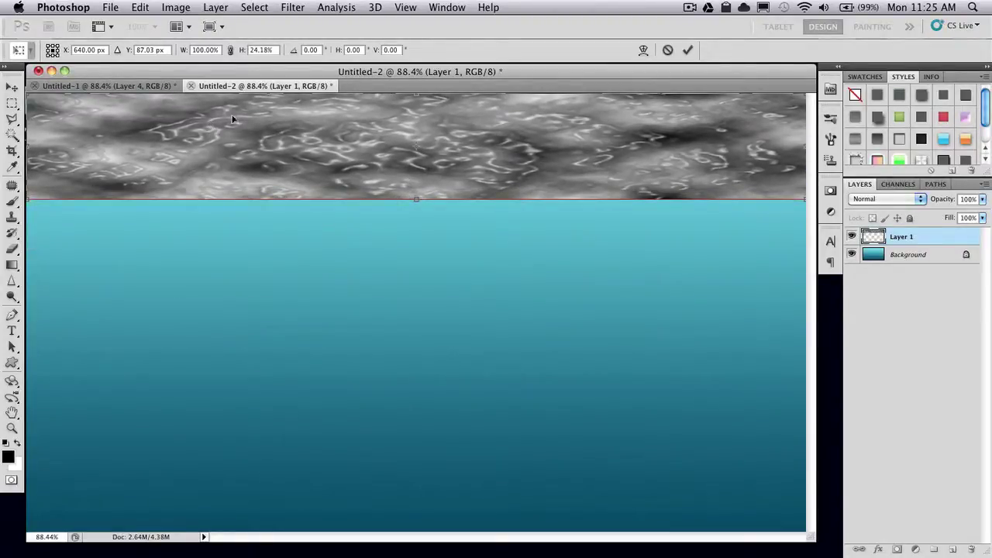
Step: Taper the strip's bottom corners with Perspective, commit, and set the layer to Overlay
{"action": "left_click", "coordinate": [138, 6]}
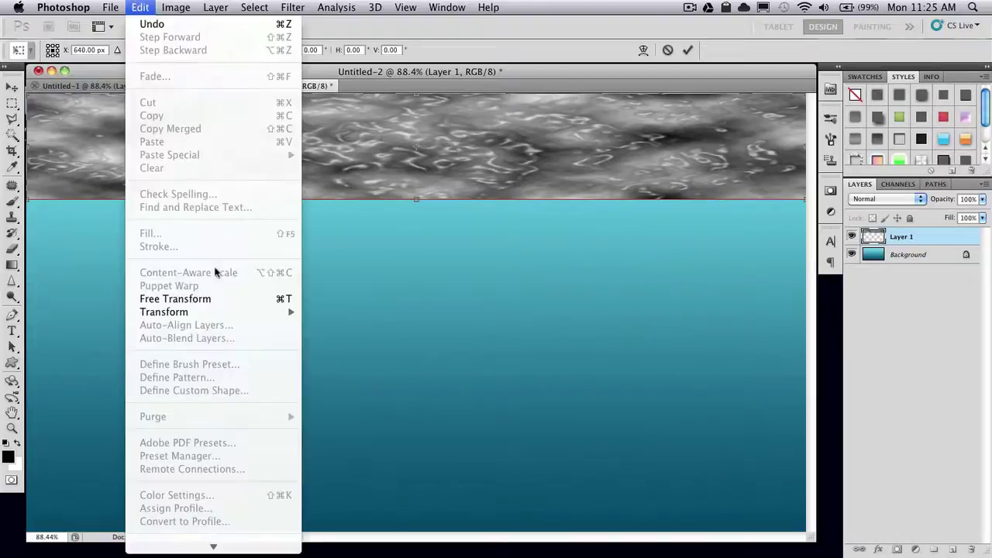
{"action": "mouse_move", "coordinate": [221, 312]}
{"action": "left_click", "coordinate": [377, 390]}
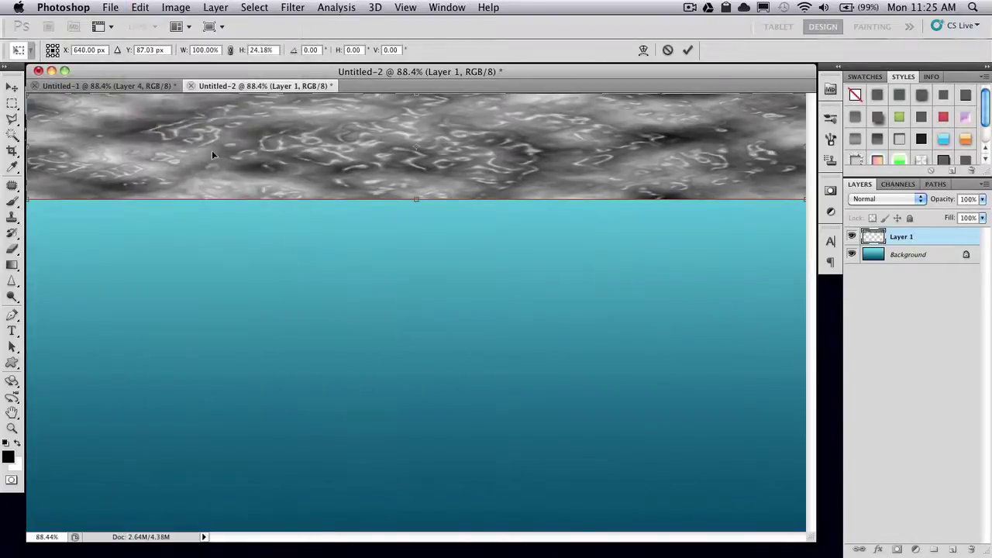
{"action": "left_click_drag", "start_coordinate": [28, 202], "coordinate": [183, 187]}
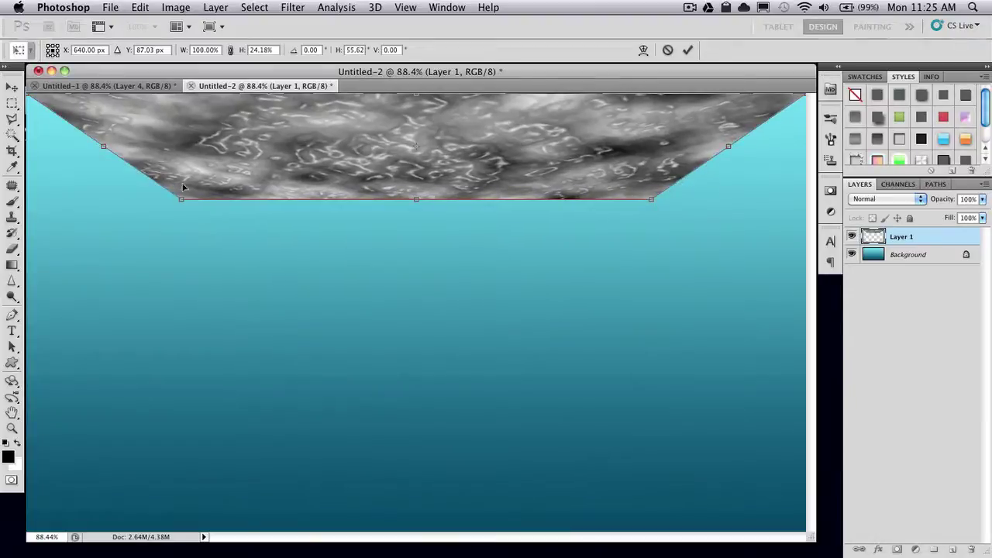
{"action": "left_click", "coordinate": [687, 51]}
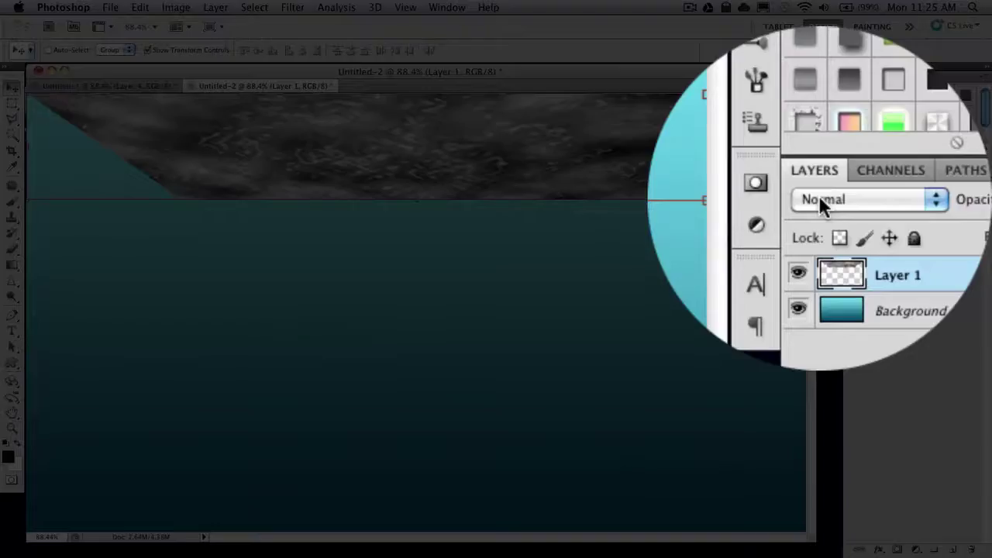
{"action": "left_click", "coordinate": [821, 200]}
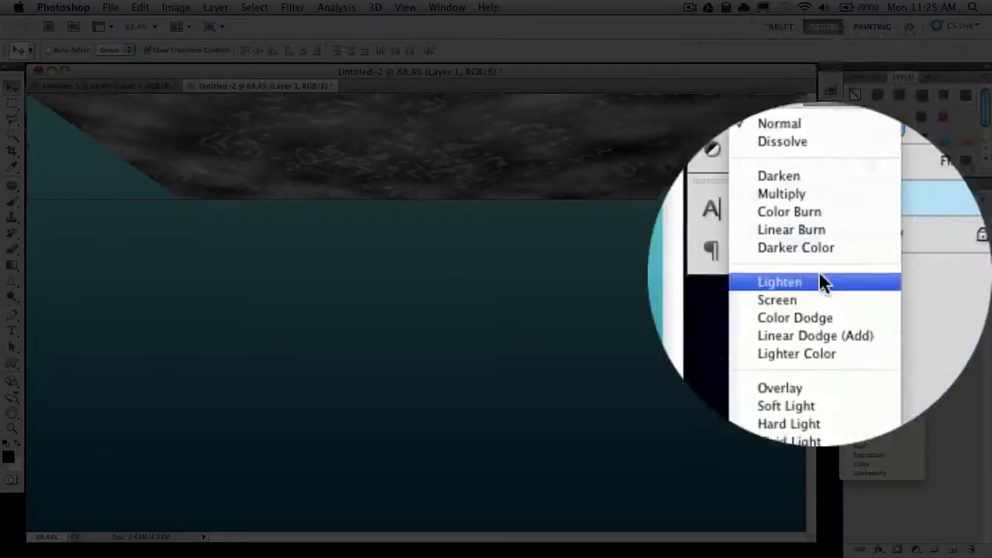
{"action": "left_click", "coordinate": [887, 335]}
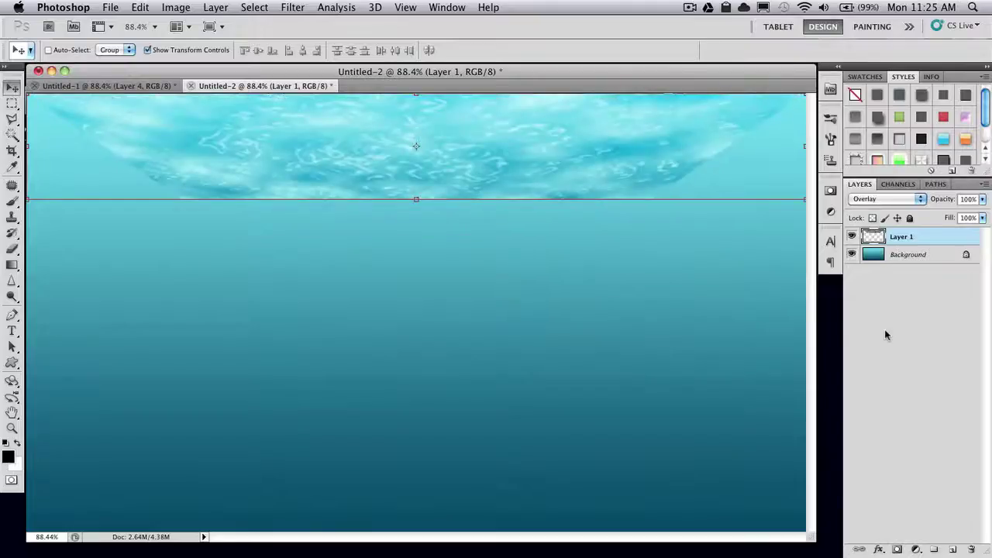
Step: Erase the ripple strip's hard lower edge with a soft Eraser brush
{"action": "left_click", "coordinate": [12, 248]}
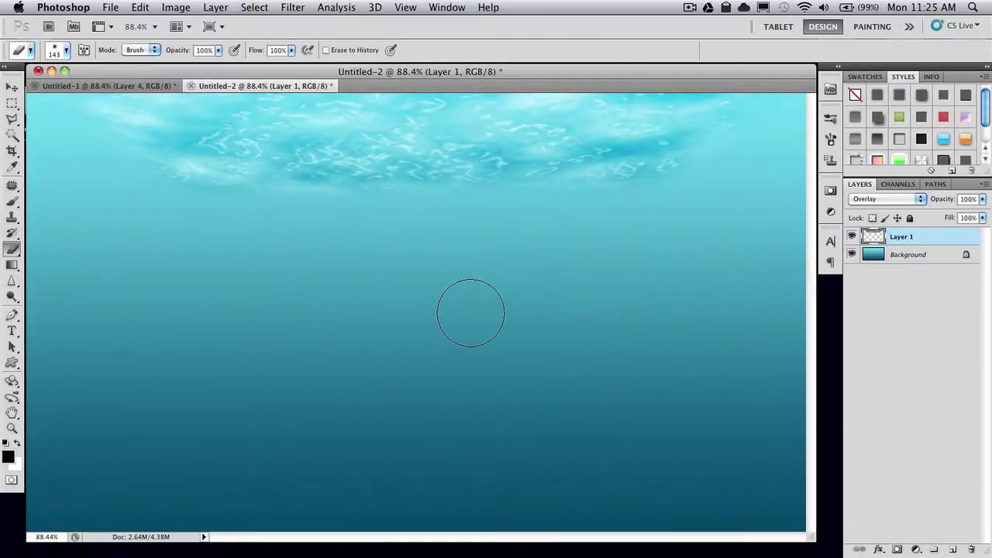
Step: Duplicate the ripple layer, flip it vertically, move it to the canvas bottom, and set 55% opacity
{"action": "key", "text": "super+j"}
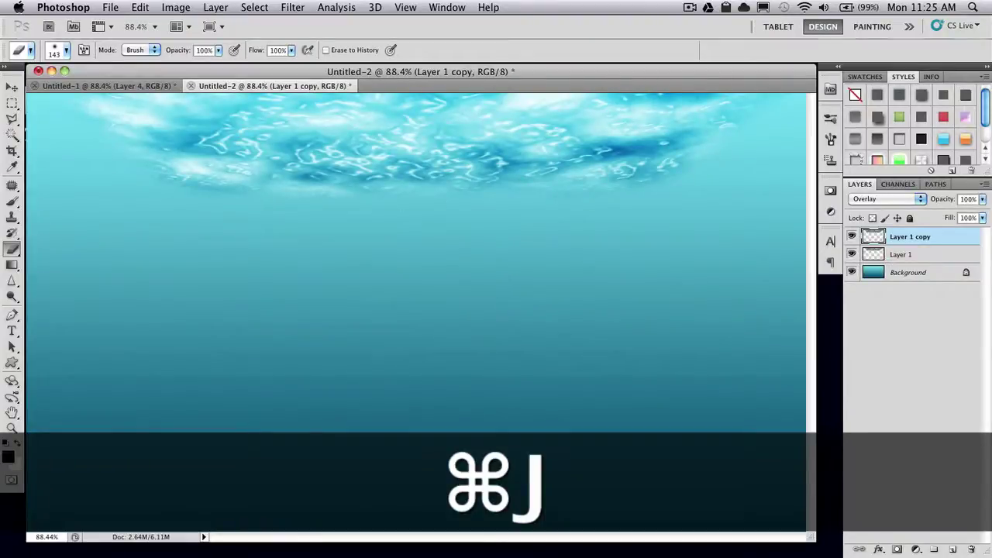
{"action": "left_click", "coordinate": [140, 7]}
{"action": "mouse_move", "coordinate": [164, 311]}
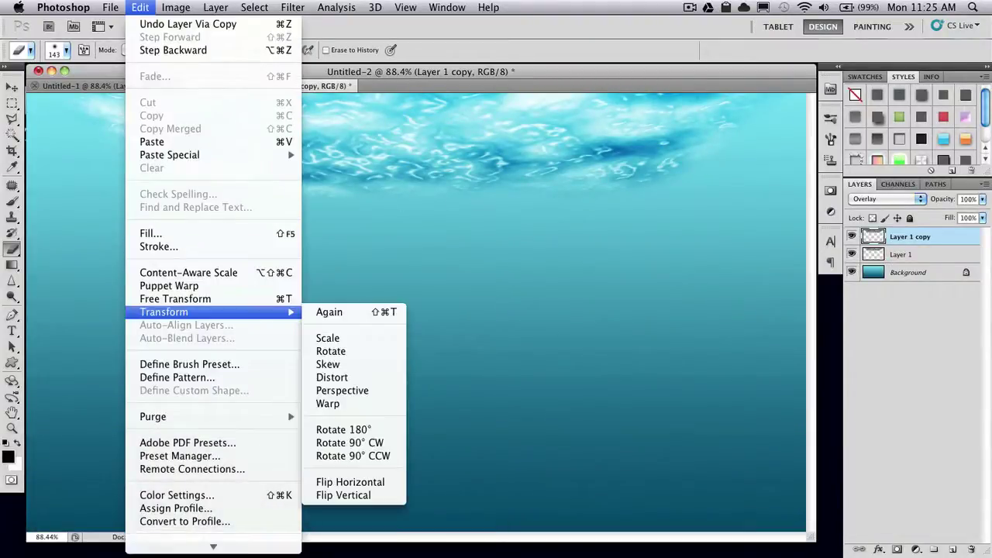
{"action": "left_click", "coordinate": [344, 495]}
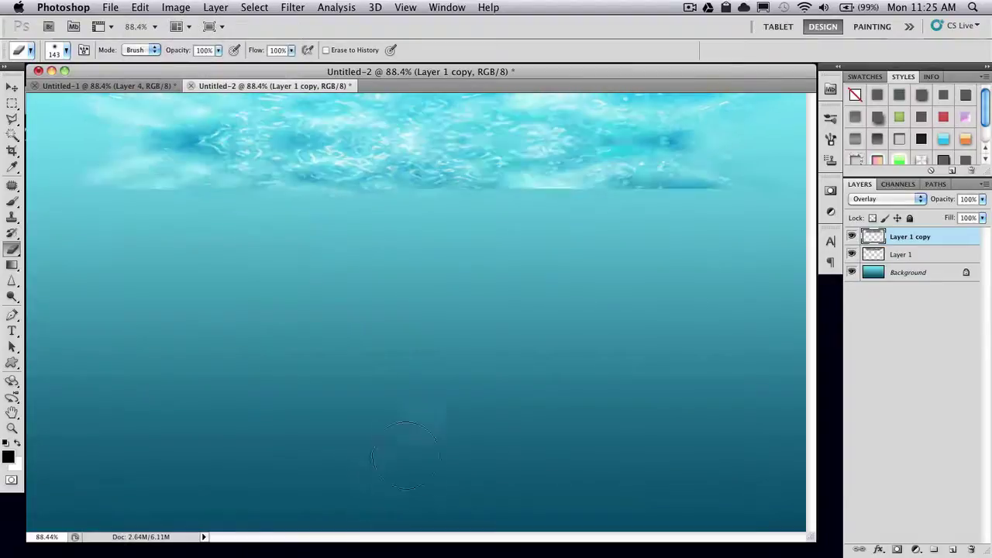
{"action": "key", "text": "v"}
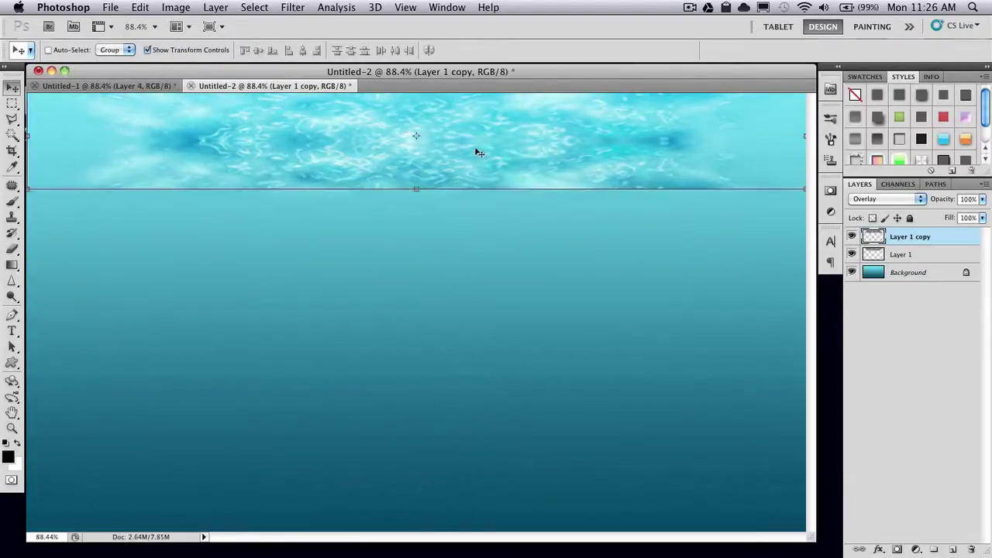
{"action": "left_click_drag", "start_coordinate": [480, 153], "coordinate": [480, 501]}
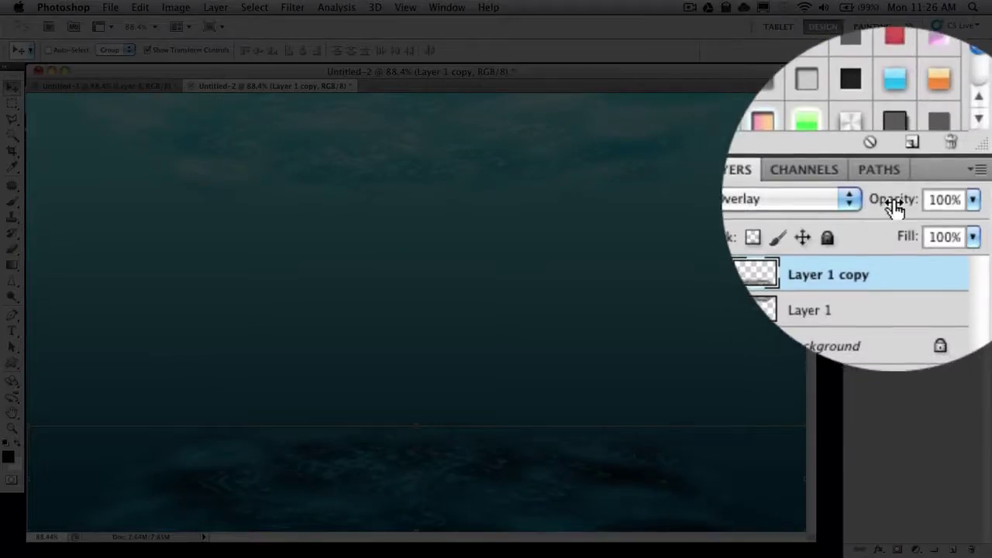
{"action": "mouse_move", "coordinate": [895, 206]}
{"action": "left_mouse_down"}
{"action": "mouse_move", "coordinate": [836, 206]}
{"action": "mouse_move", "coordinate": [913, 203]}
{"action": "left_mouse_up"}
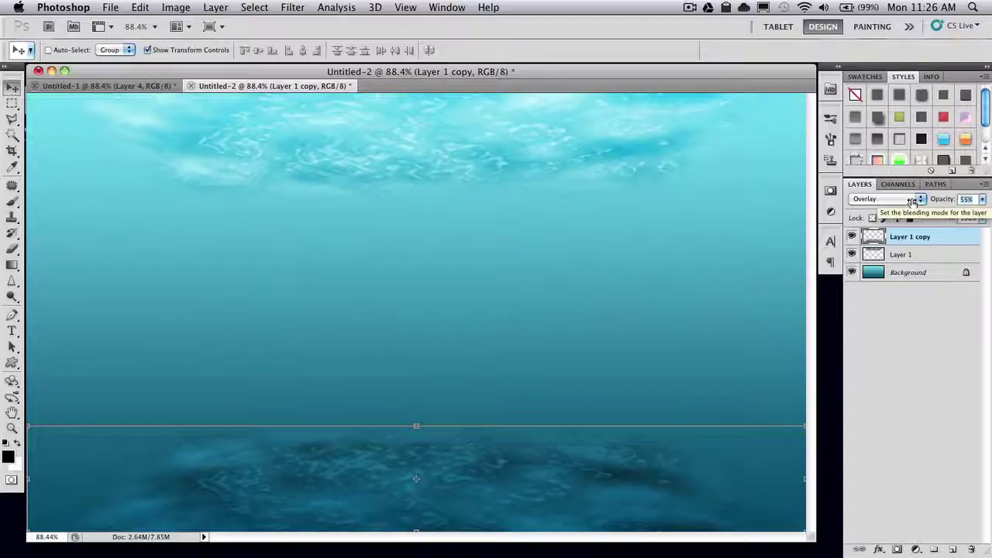
Step: On a new Layer 2, paint black along the canvas bottom with a 125 px soft brush
{"action": "left_click", "coordinate": [953, 550]}
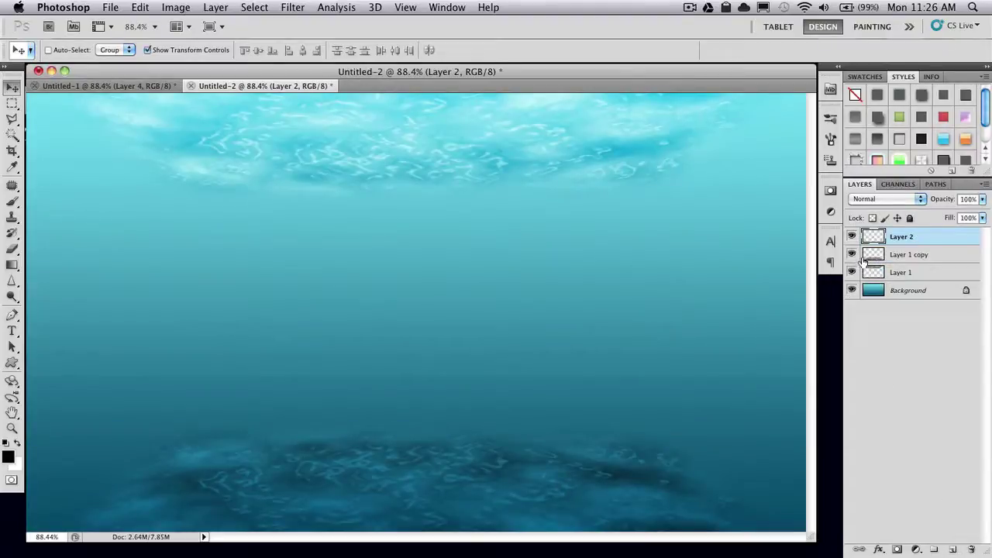
{"action": "left_click", "coordinate": [11, 201]}
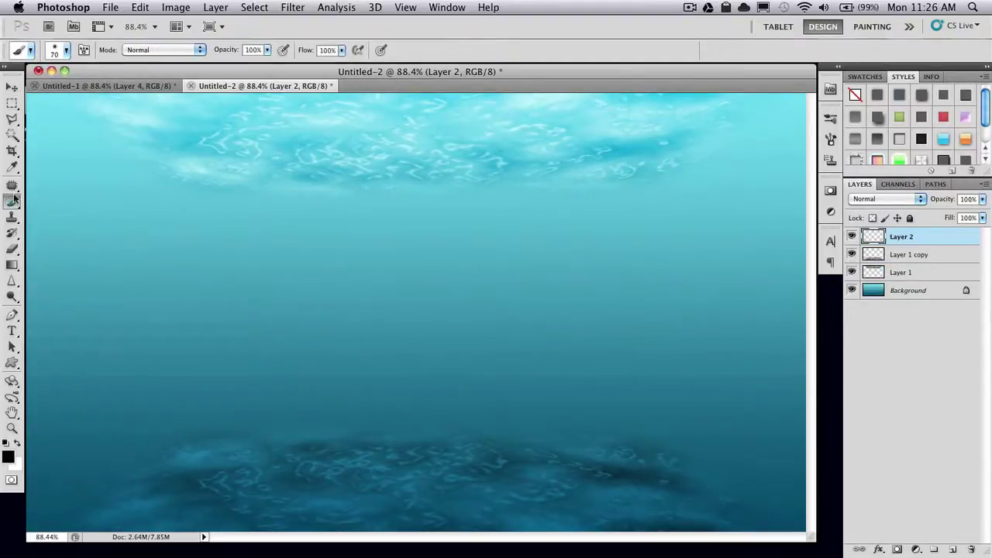
{"action": "key", "text": "bracketright"}
{"action": "key", "text": "bracketright"}
{"action": "key", "text": "bracketright"}
{"action": "key", "text": "bracketright"}
{"action": "mouse_move", "coordinate": [144, 489]}
{"action": "left_mouse_down"}
{"action": "mouse_move", "coordinate": [48, 528]}
{"action": "mouse_move", "coordinate": [41, 544]}
{"action": "mouse_move", "coordinate": [83, 512]}
{"action": "mouse_move", "coordinate": [220, 461]}
{"action": "left_mouse_up"}
{"action": "mouse_move", "coordinate": [313, 461]}
{"action": "left_mouse_down"}
{"action": "mouse_move", "coordinate": [481, 454]}
{"action": "mouse_move", "coordinate": [678, 464]}
{"action": "mouse_move", "coordinate": [807, 527]}
{"action": "mouse_move", "coordinate": [660, 492]}
{"action": "mouse_move", "coordinate": [308, 499]}
{"action": "mouse_move", "coordinate": [140, 526]}
{"action": "mouse_move", "coordinate": [726, 522]}
{"action": "left_mouse_up"}
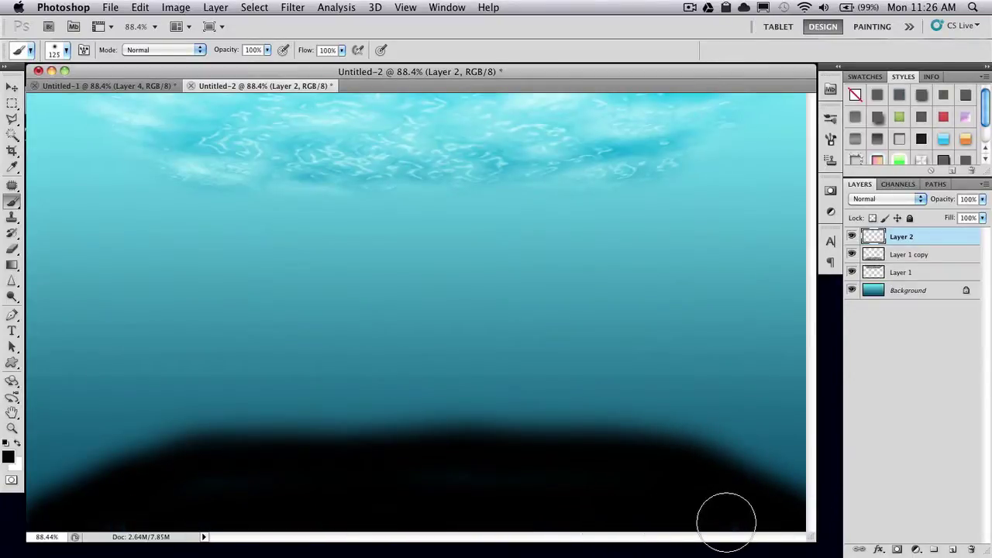
Step: Set Layer 2 to Soft Light at 50% opacity and move it below Layer 1 copy
{"action": "left_click", "coordinate": [874, 200]}
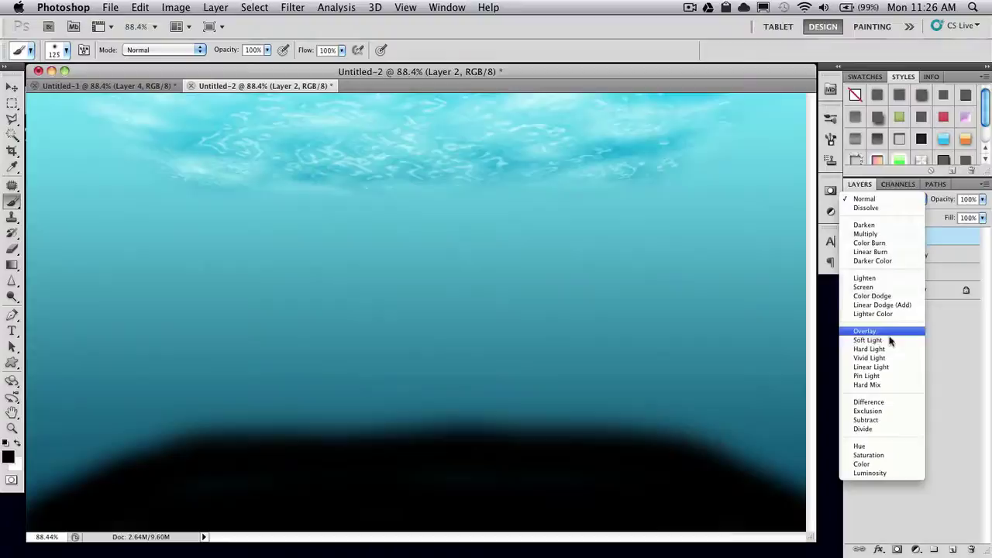
{"action": "left_click", "coordinate": [890, 340]}
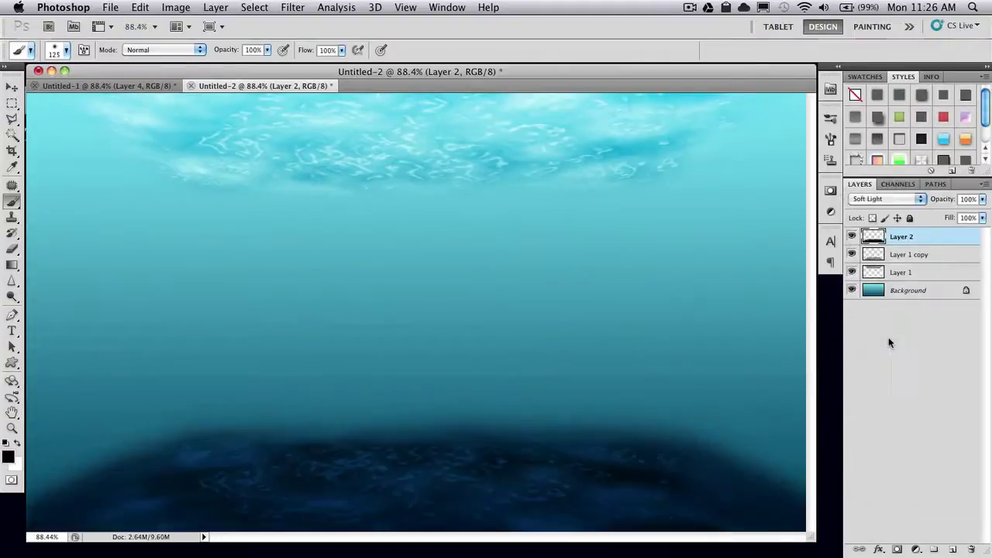
{"action": "left_click_drag", "start_coordinate": [947, 201], "coordinate": [907, 201]}
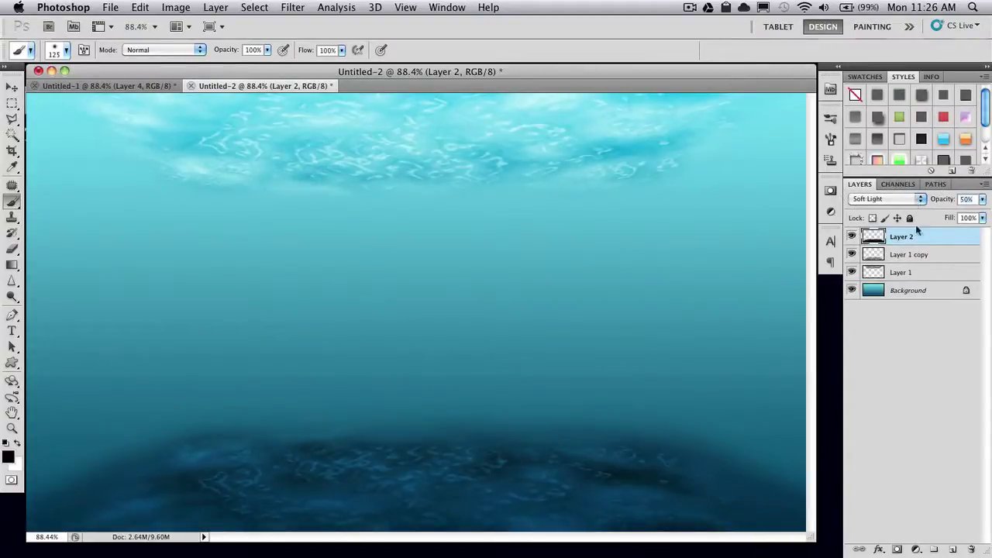
{"action": "left_click_drag", "start_coordinate": [918, 236], "coordinate": [916, 261]}
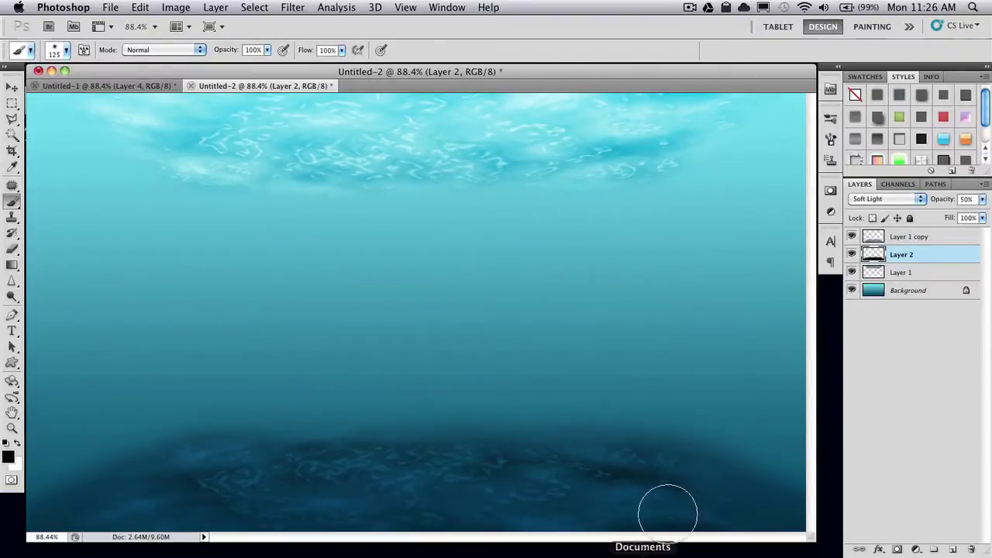
{"action": "left_click_drag", "start_coordinate": [940, 203], "coordinate": [952, 202]}
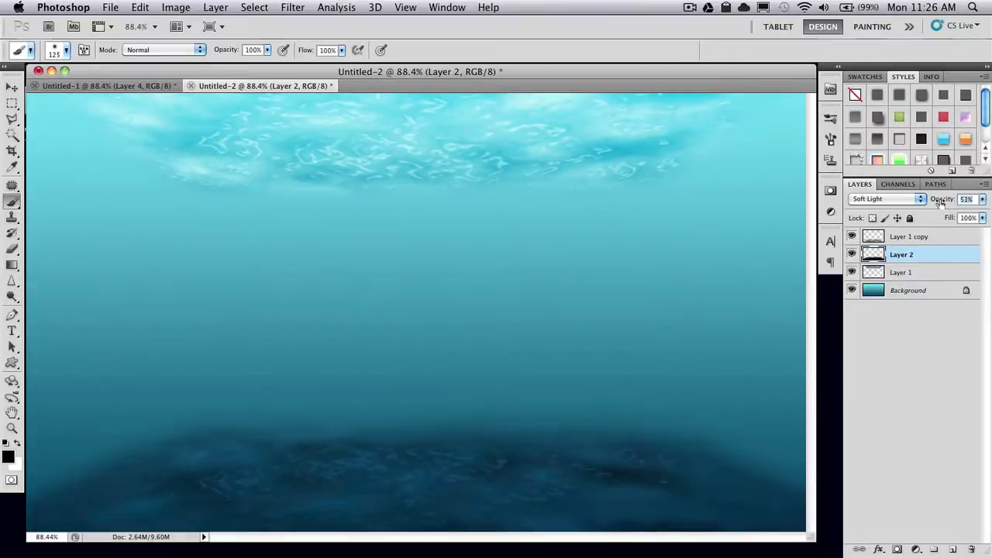
Step: Add a new Layer 3 above Layer 1 copy and fill it with grey clouds
{"action": "left_click", "coordinate": [935, 241]}
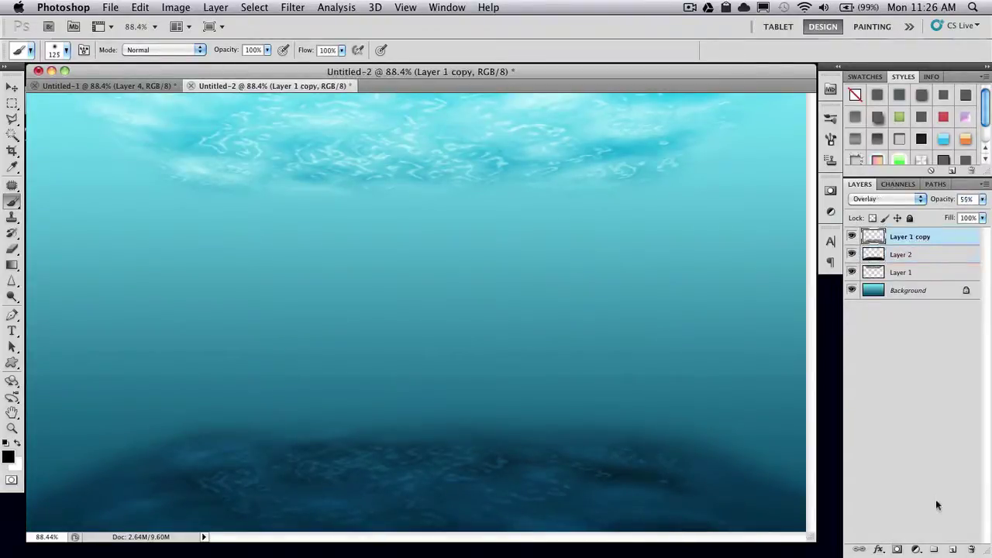
{"action": "left_click", "coordinate": [954, 549]}
{"action": "left_click", "coordinate": [293, 7]}
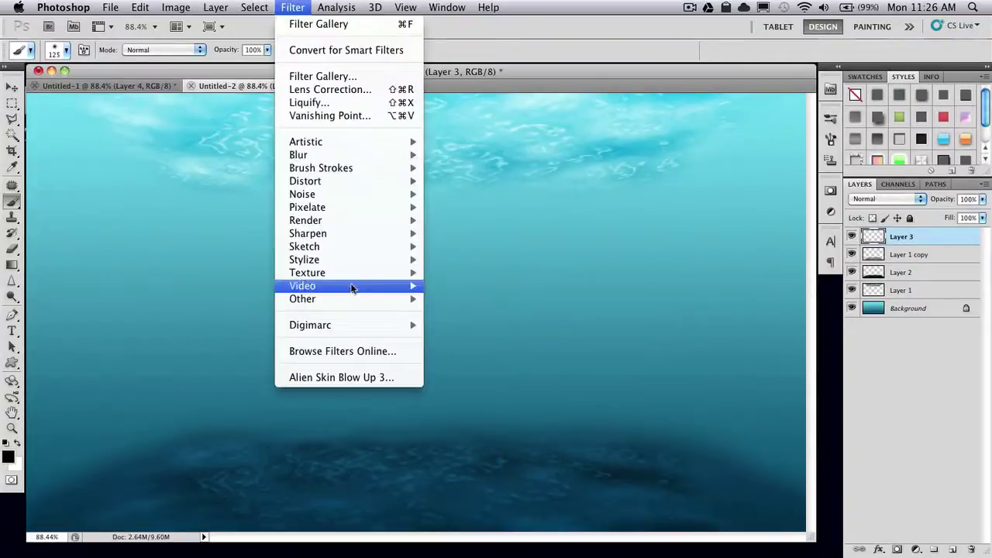
{"action": "mouse_move", "coordinate": [349, 220]}
{"action": "left_click", "coordinate": [454, 221]}
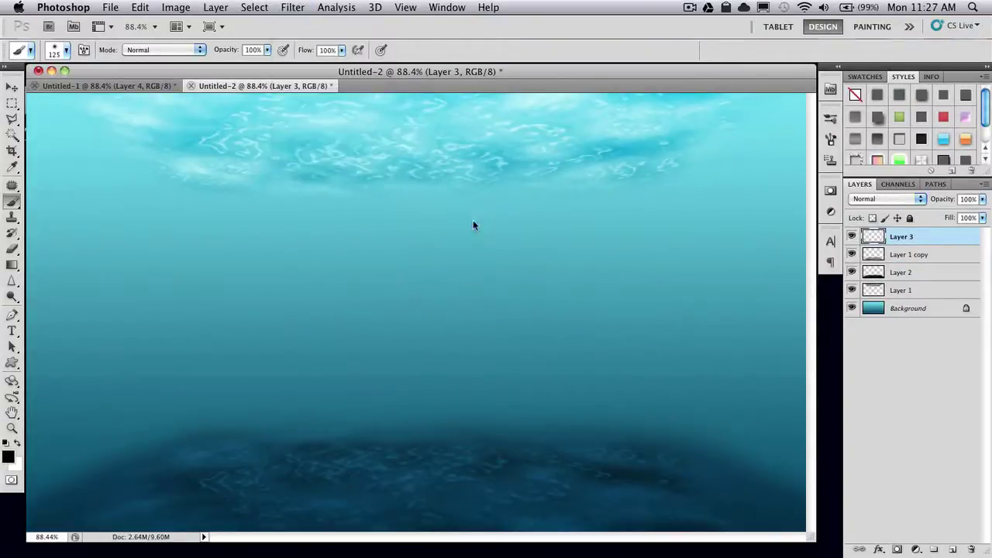
Step: Streak the clouds vertically with Motion Blur at 90°, distance 225 pixels
{"action": "left_click", "coordinate": [293, 7]}
{"action": "mouse_move", "coordinate": [318, 154]}
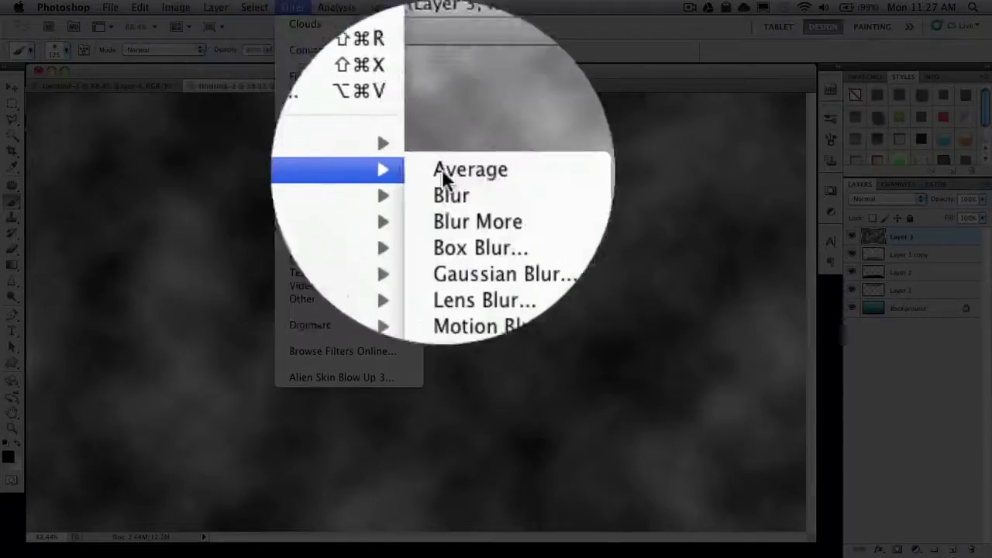
{"action": "left_click", "coordinate": [459, 233]}
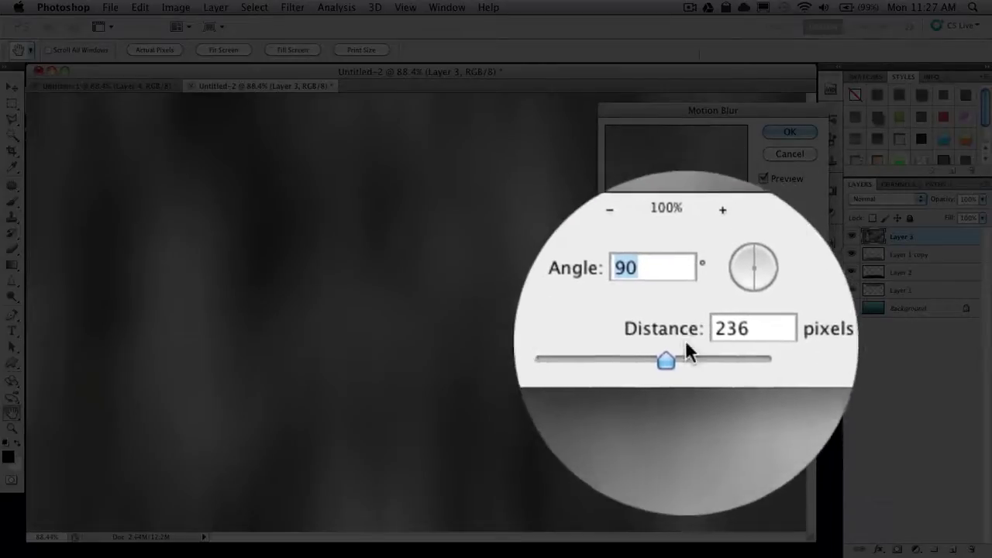
{"action": "left_click_drag", "start_coordinate": [675, 350], "coordinate": [673, 351]}
{"action": "left_click", "coordinate": [800, 133]}
{"action": "key", "text": "b"}
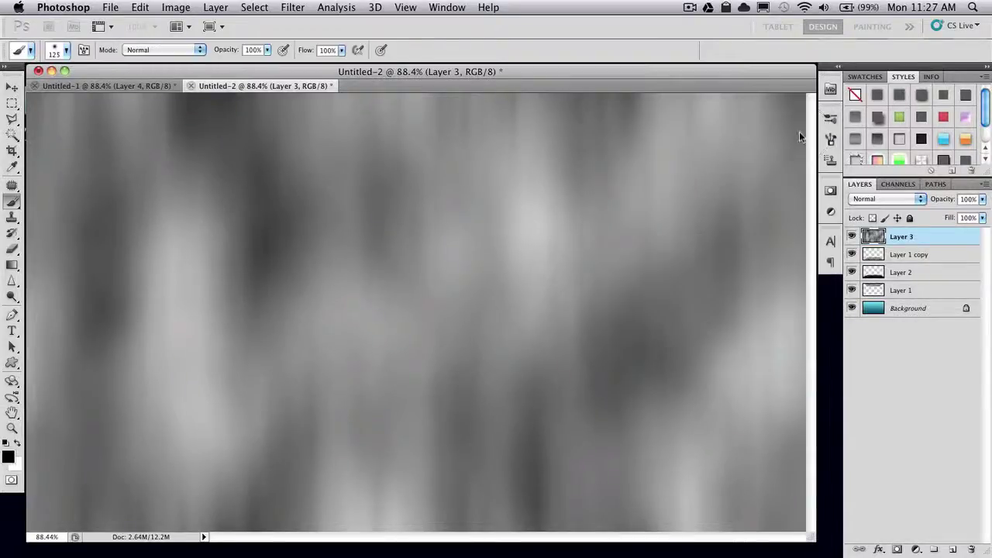
Step: Set Layer 3's blend mode to Overlay so the streaks become faint light rays
{"action": "left_click", "coordinate": [892, 199]}
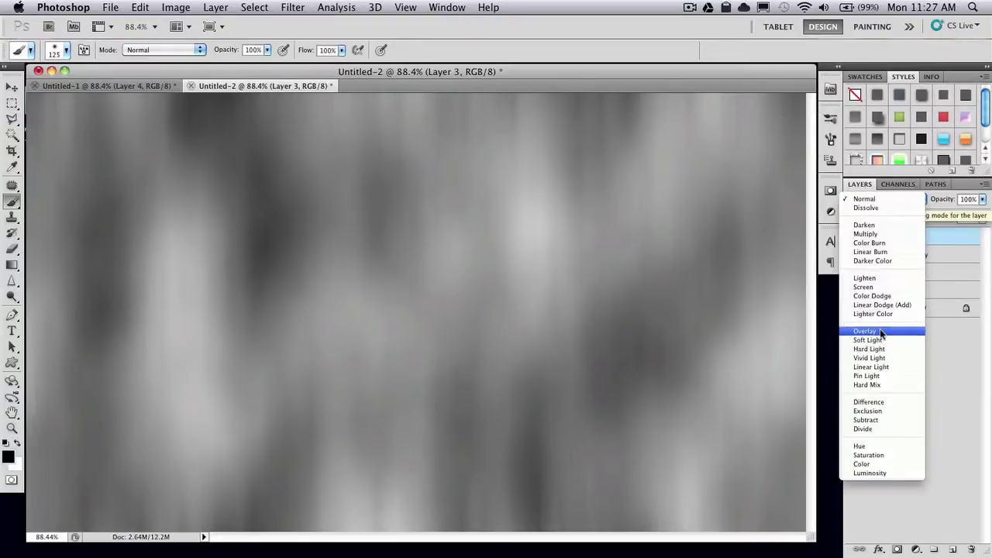
{"action": "key", "text": "Escape"}
{"action": "key", "text": "shift+alt+o"}
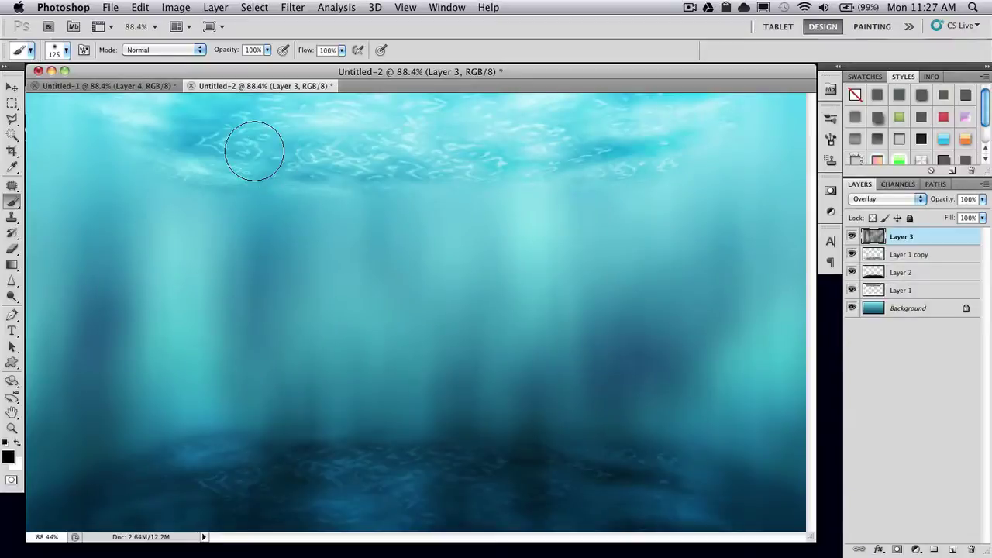
Step: Scale the light-ray streaks horizontally to about 64.66% width
{"action": "left_click", "coordinate": [140, 7]}
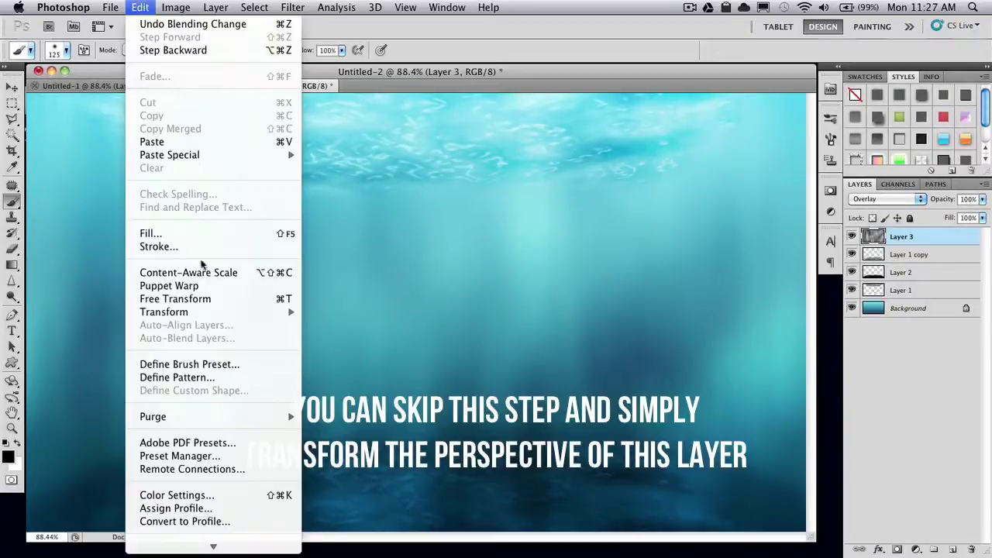
{"action": "mouse_move", "coordinate": [194, 312]}
{"action": "left_click", "coordinate": [352, 339]}
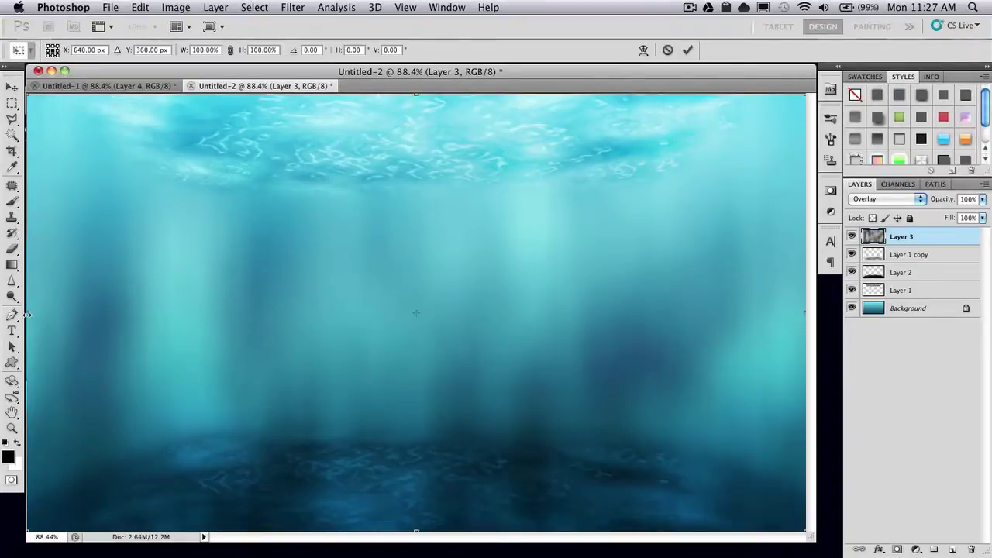
{"action": "left_click_drag", "start_coordinate": [28, 314], "coordinate": [163, 311]}
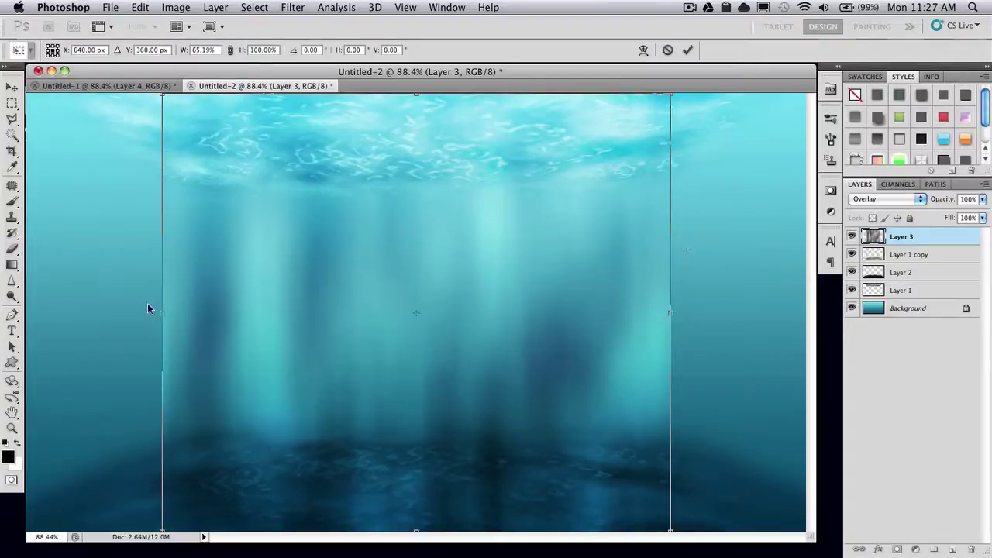
{"action": "left_click_drag", "start_coordinate": [158, 314], "coordinate": [161, 314]}
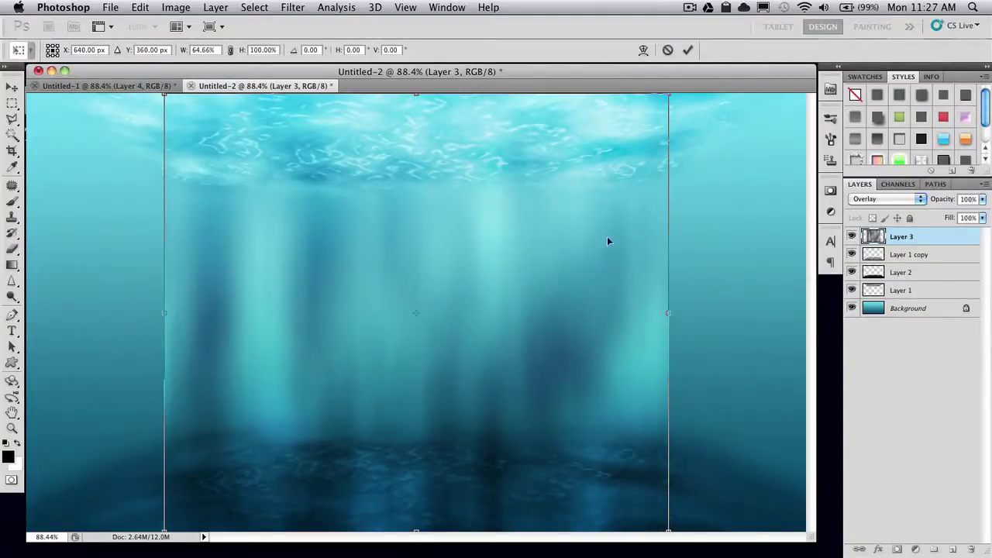
Step: Perspective-transform the Layer 3 light rays: pinch the top edge inward and spread the bottom edge wide
{"action": "left_click", "coordinate": [147, 6]}
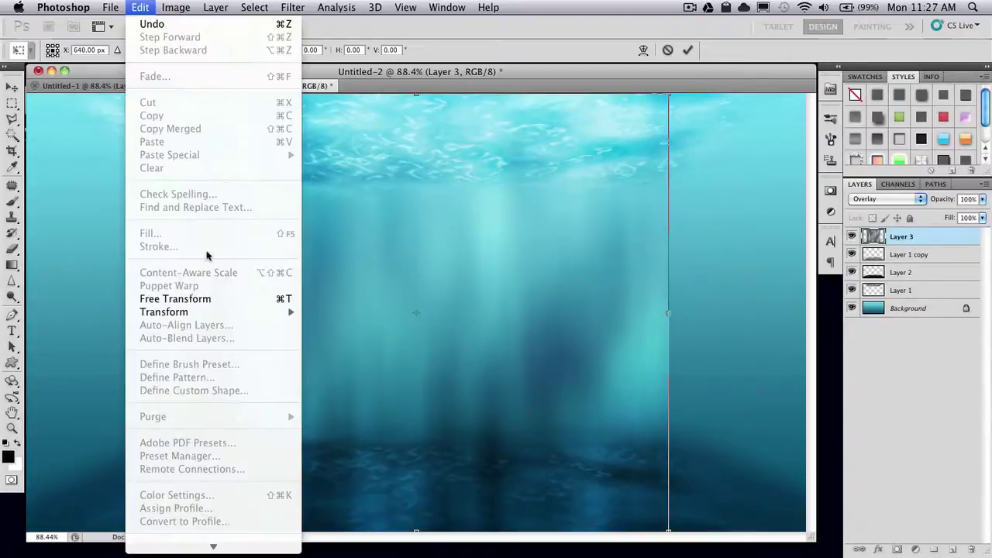
{"action": "mouse_move", "coordinate": [216, 314]}
{"action": "left_click", "coordinate": [367, 393]}
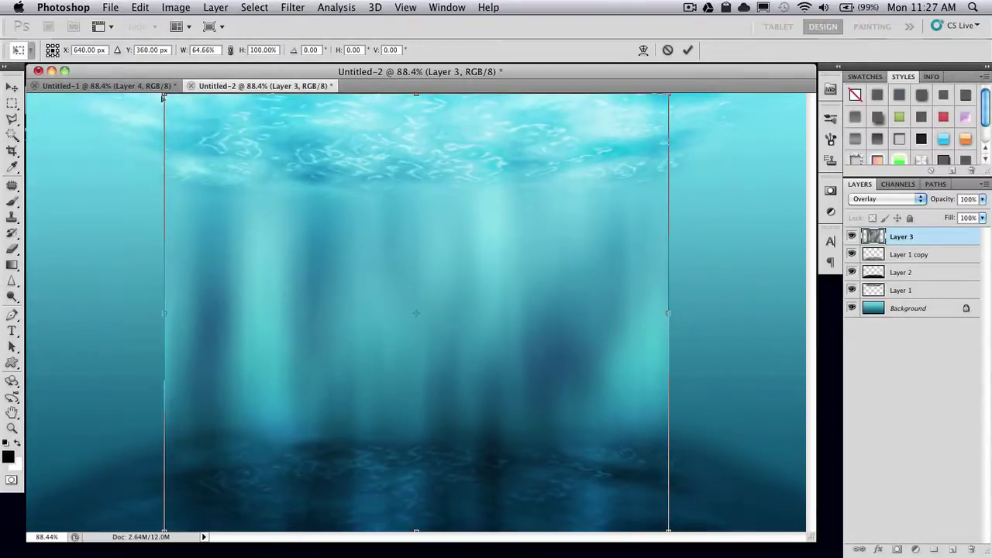
{"action": "left_click_drag", "start_coordinate": [165, 96], "coordinate": [228, 101]}
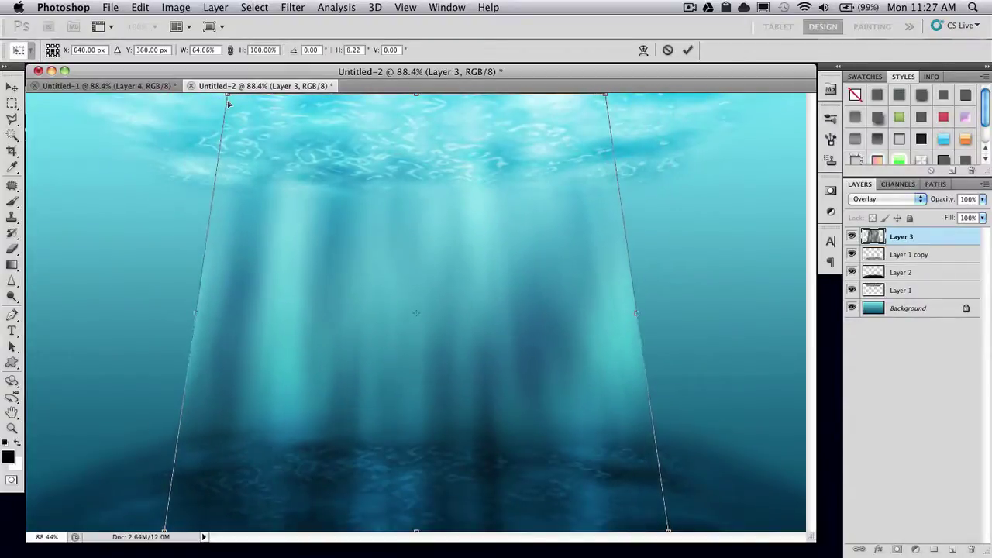
{"action": "left_click_drag", "start_coordinate": [165, 534], "coordinate": [91, 534]}
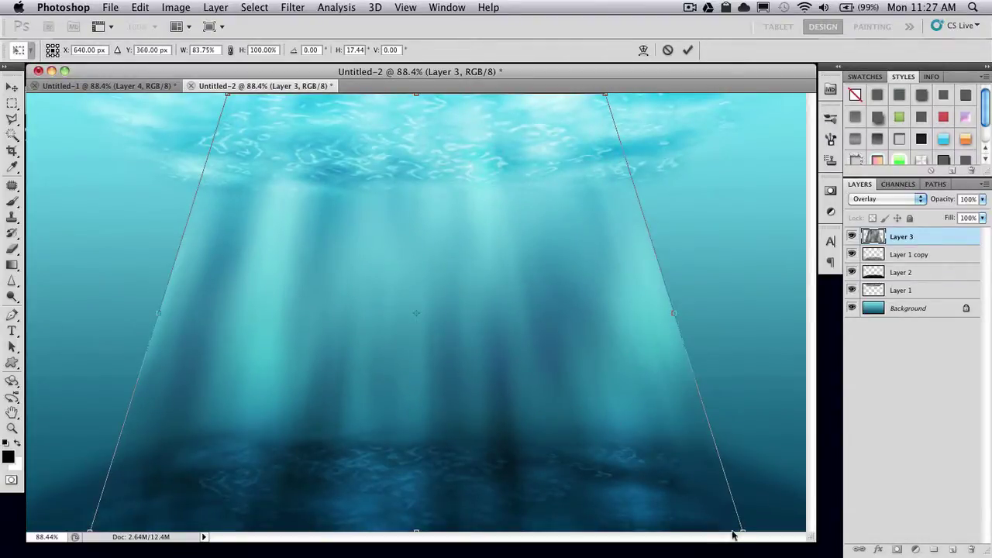
{"action": "left_click_drag", "start_coordinate": [746, 532], "coordinate": [752, 532]}
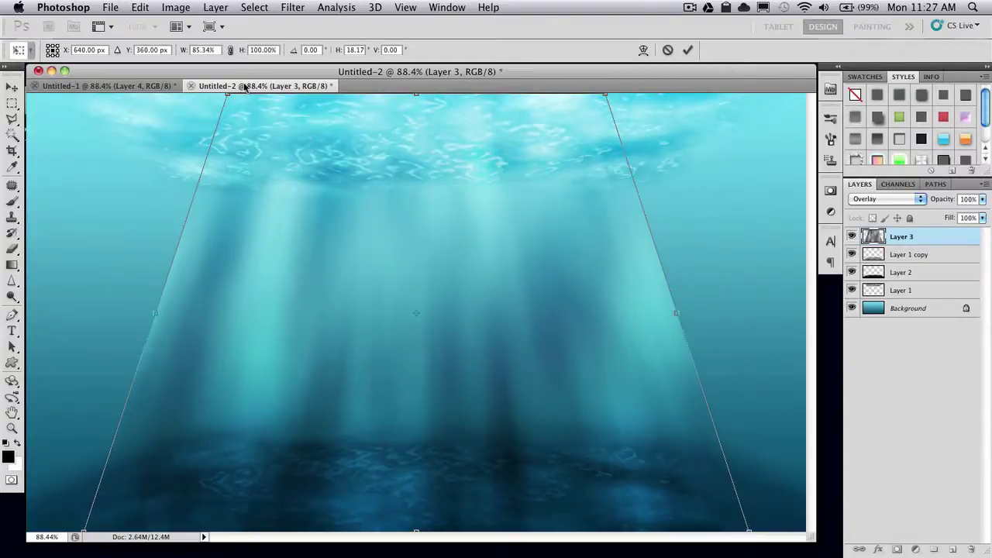
{"action": "left_click_drag", "start_coordinate": [231, 97], "coordinate": [236, 95]}
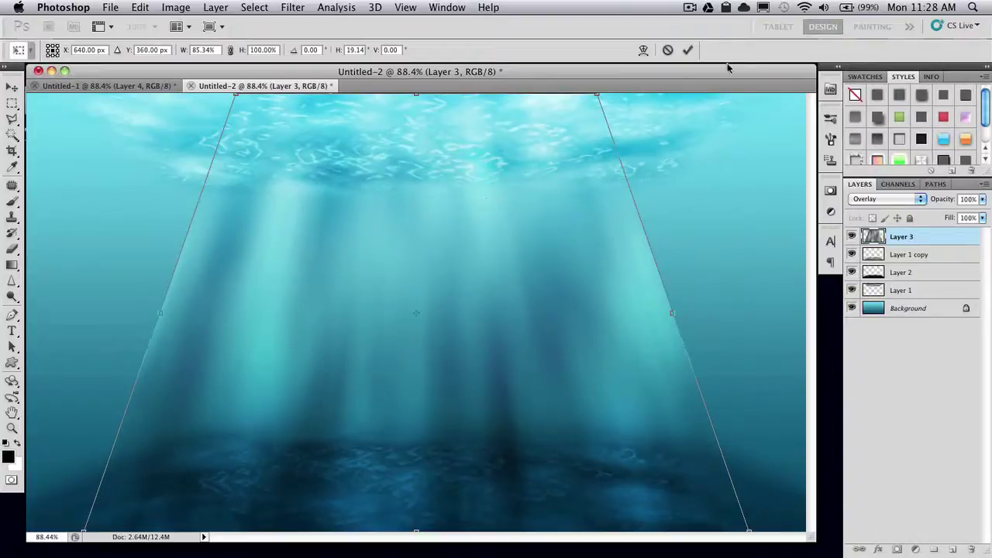
{"action": "left_click", "coordinate": [688, 49]}
{"action": "key", "text": "b"}
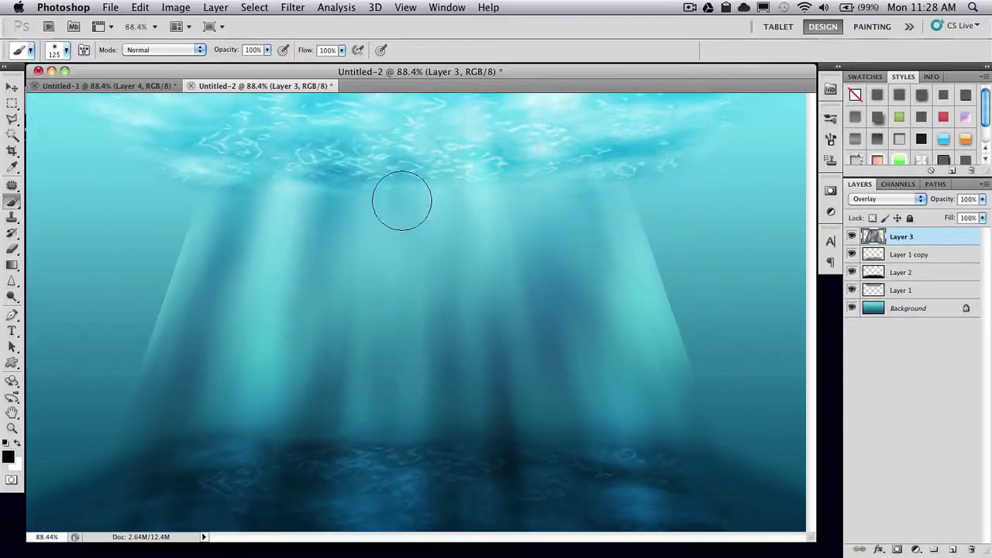
Step: Erase along the hard edges of the left and right light rays so they fade into the water
{"action": "left_click", "coordinate": [12, 248]}
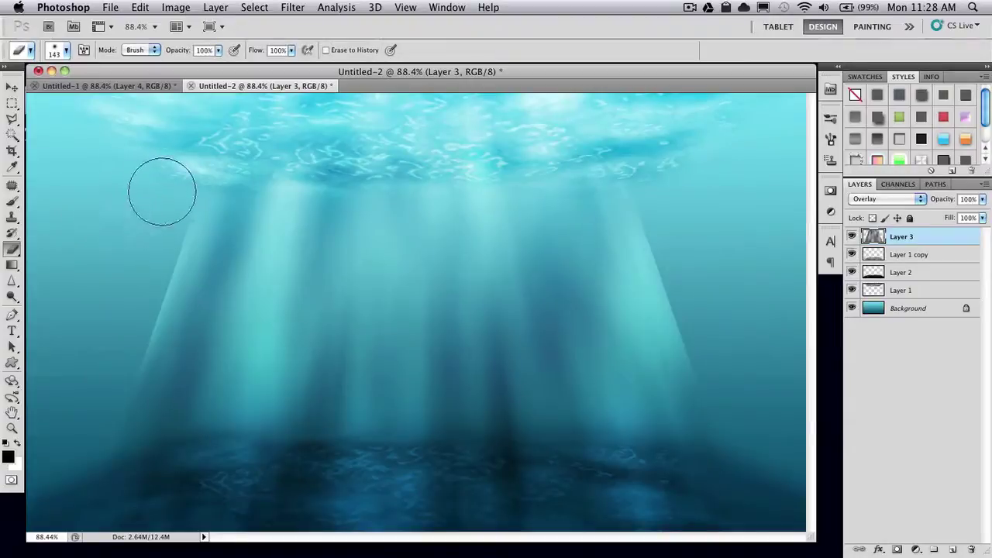
{"action": "left_click_drag", "start_coordinate": [199, 95], "coordinate": [132, 251]}
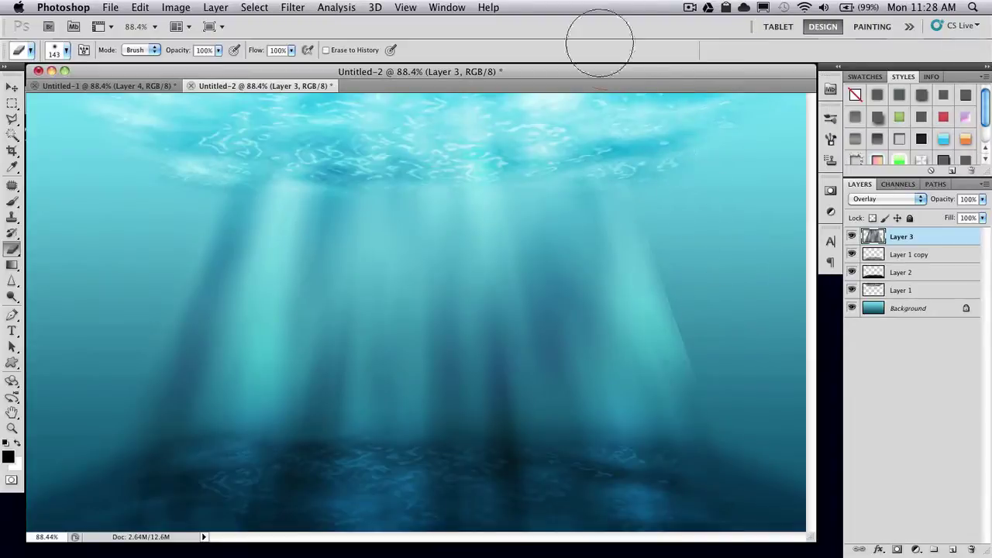
{"action": "left_click_drag", "start_coordinate": [651, 185], "coordinate": [710, 419]}
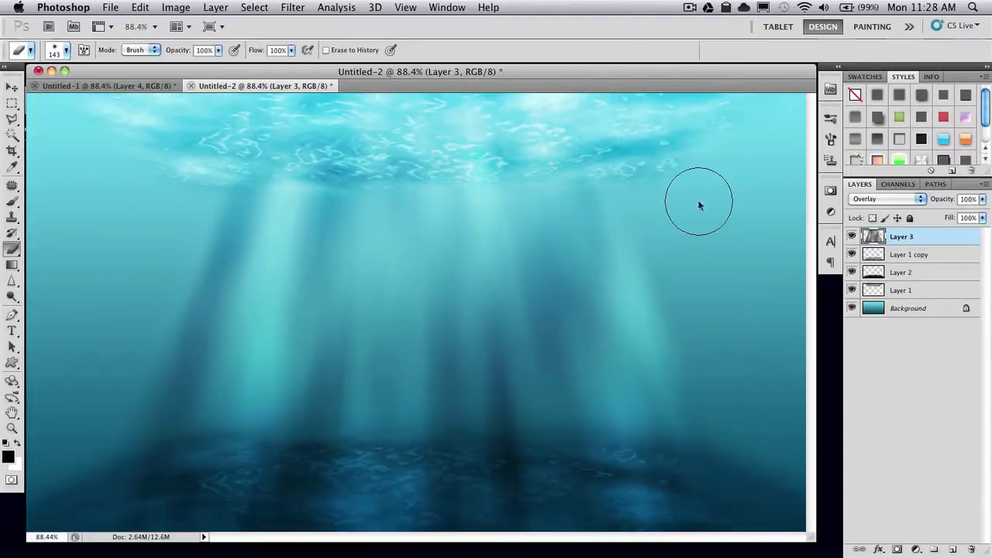